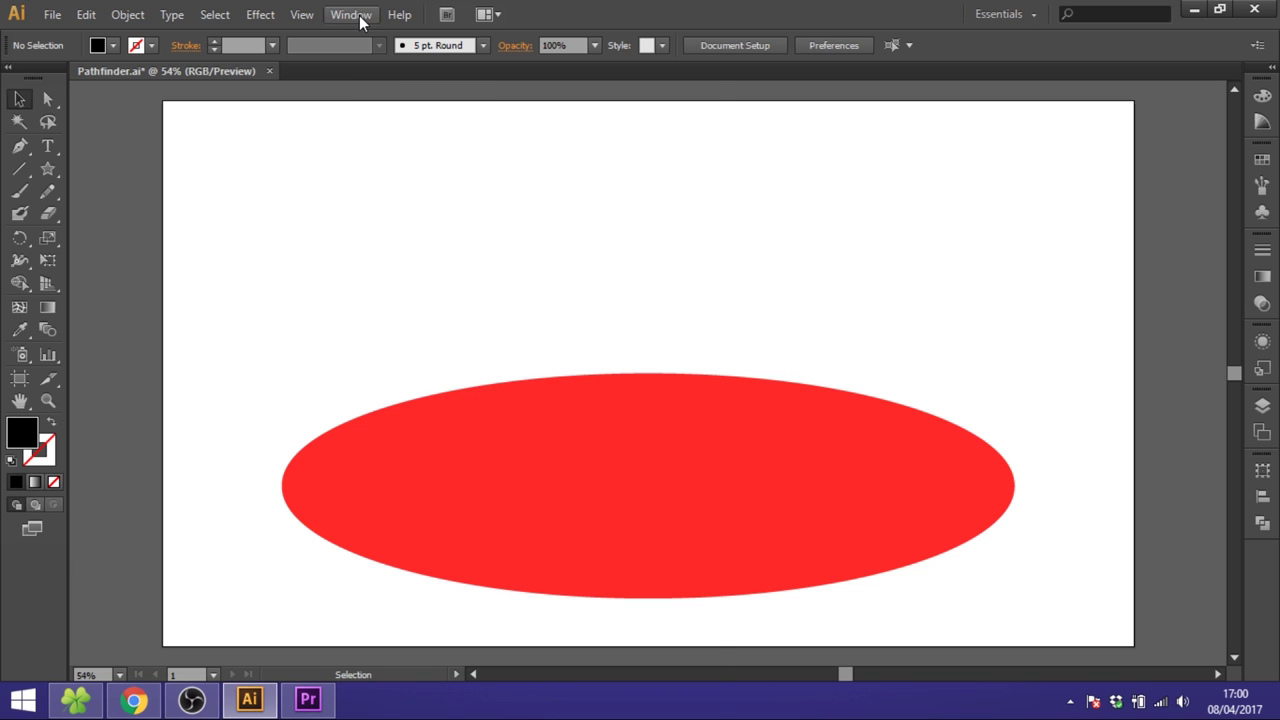
- Show the Pathfinder panel and draw a black circle on the red ellipse
click(359, 15)
click(479, 551)
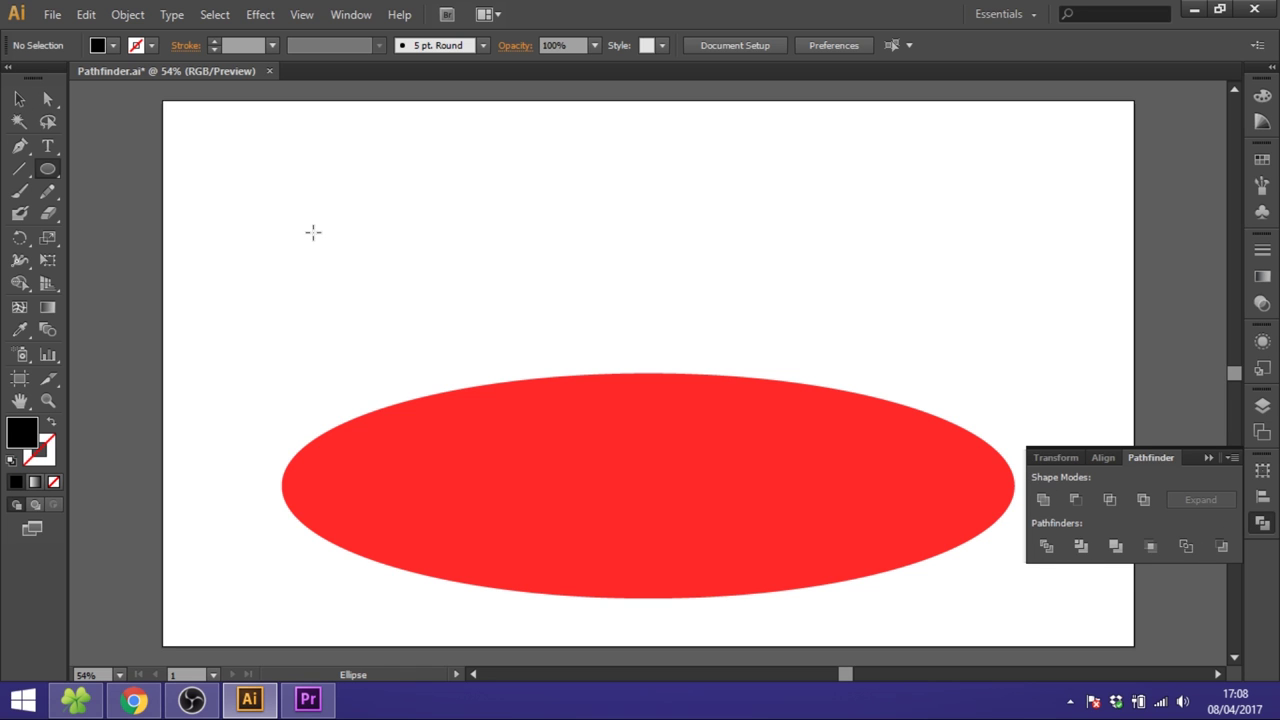
mouse_move(499, 413)
mouse_down()
mouse_move(551, 477)
mouse_move(637, 540)
mouse_up()
- Draw a star left of the circle, fill it white (ffffff), and move it toward the circle
drag(53, 170, 150, 258)
drag(460, 465, 492, 478)
double_click(21, 441)
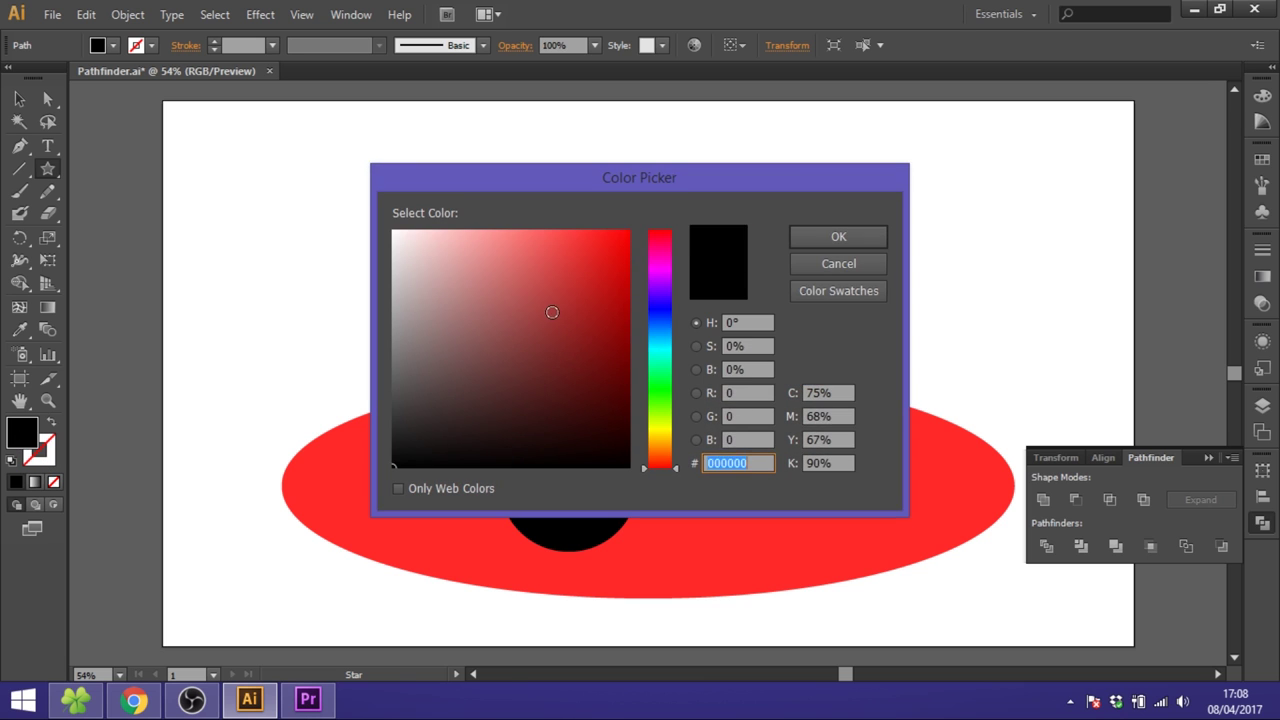
text(ffffff)
click(800, 243)
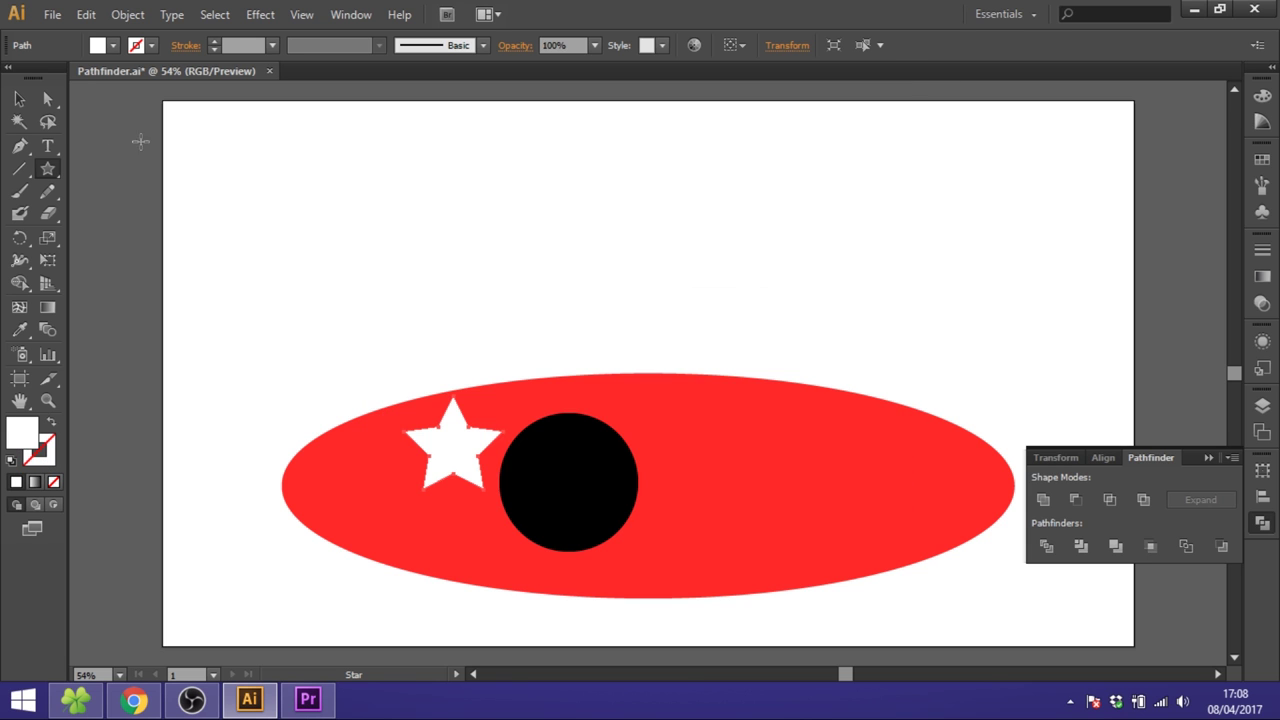
click(19, 98)
drag(463, 462, 513, 496)
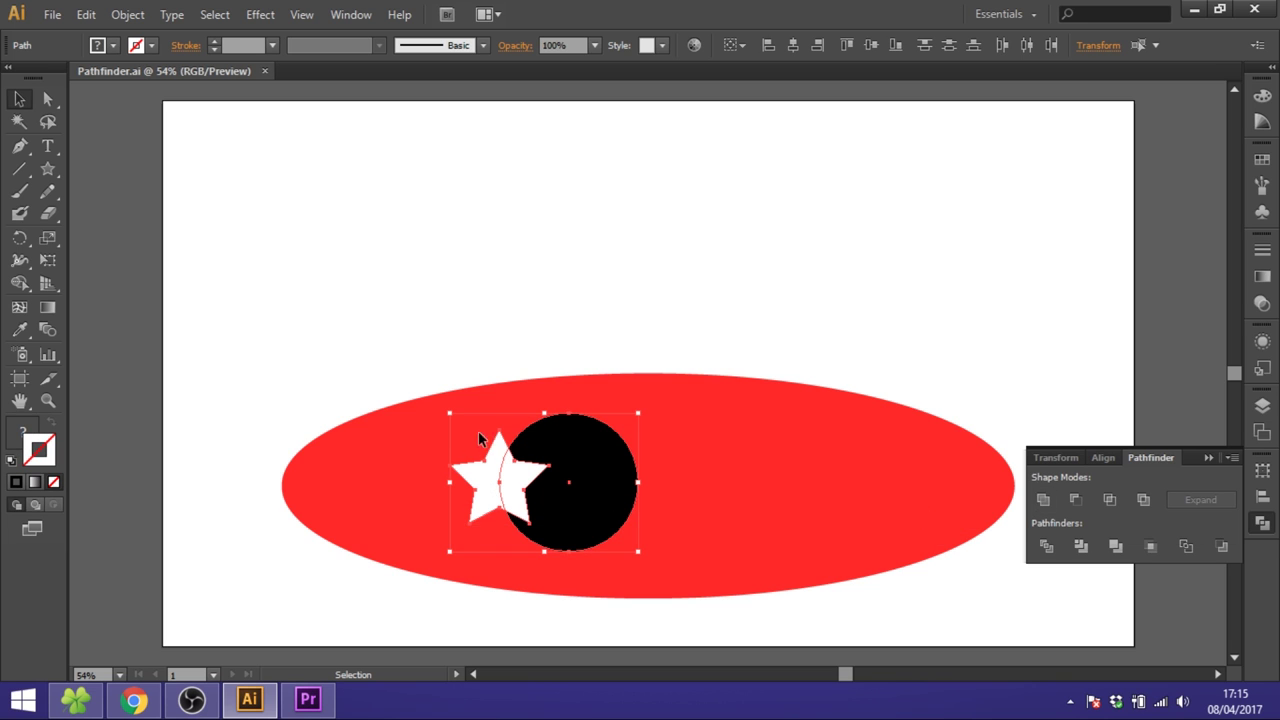
- Unite the star and circle and give the merged shape a near-black outline
click(1044, 499)
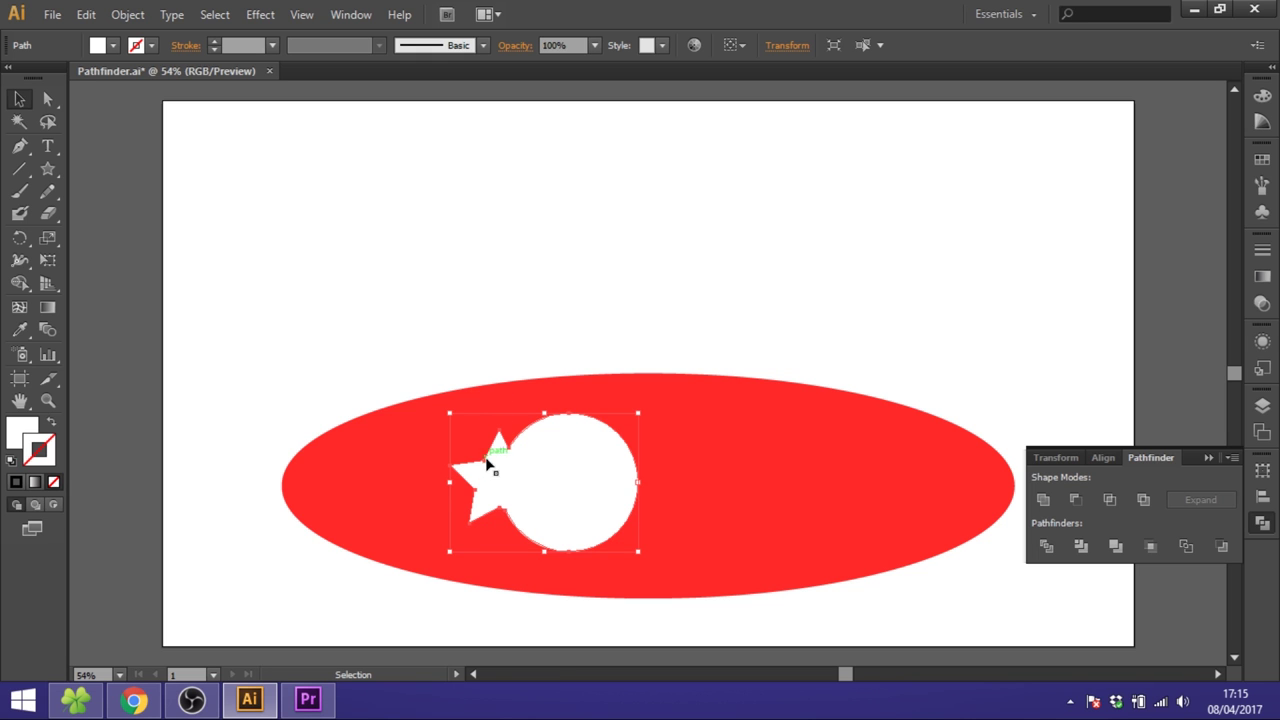
double_click(40, 450)
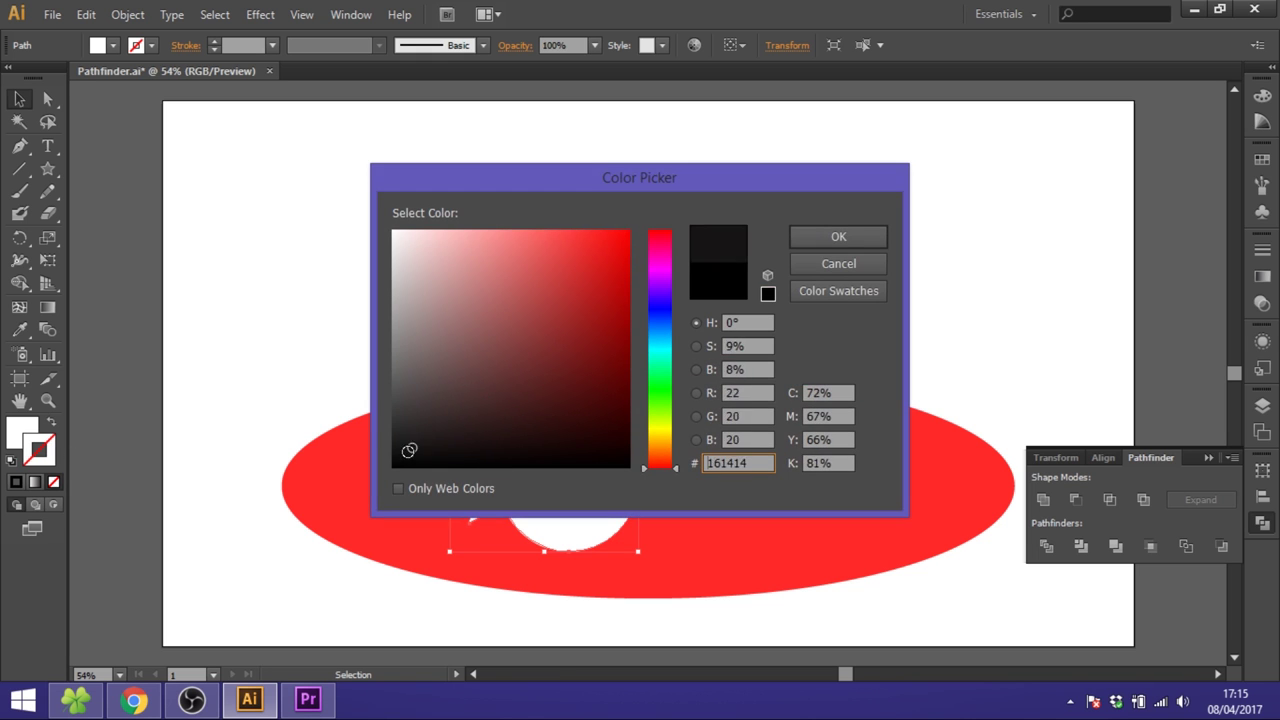
click(394, 464)
click(838, 237)
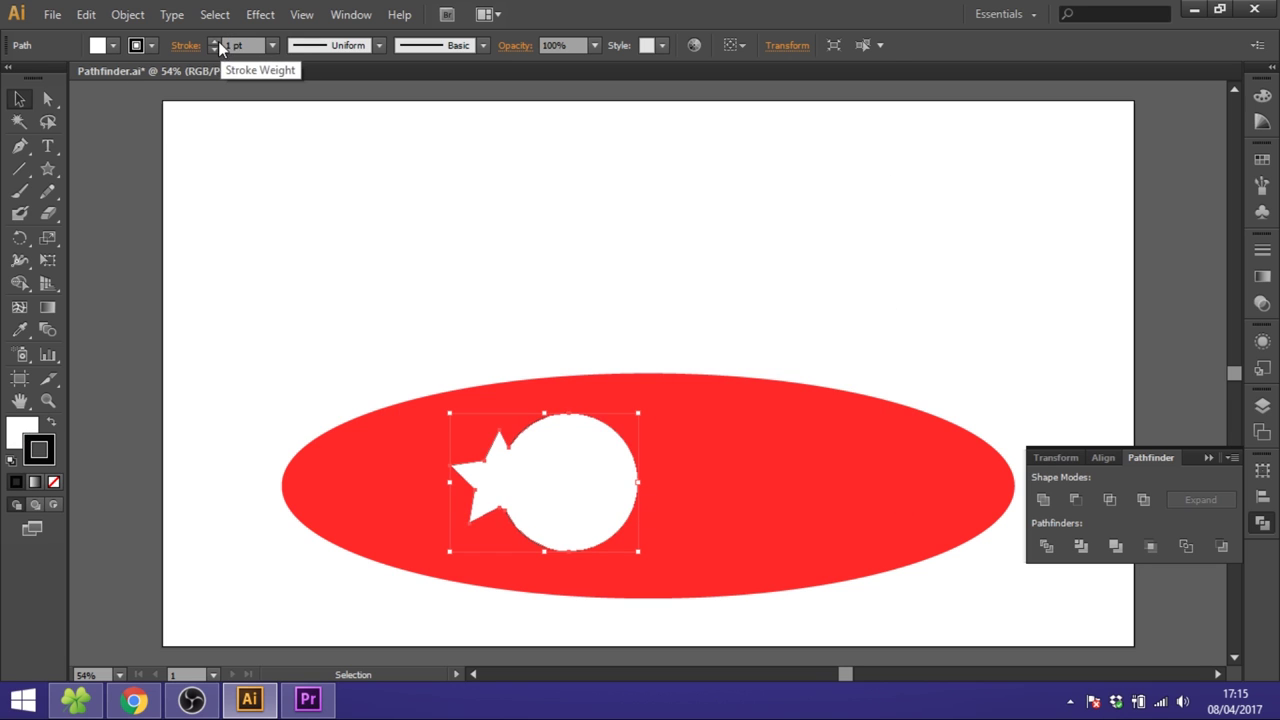
click(556, 258)
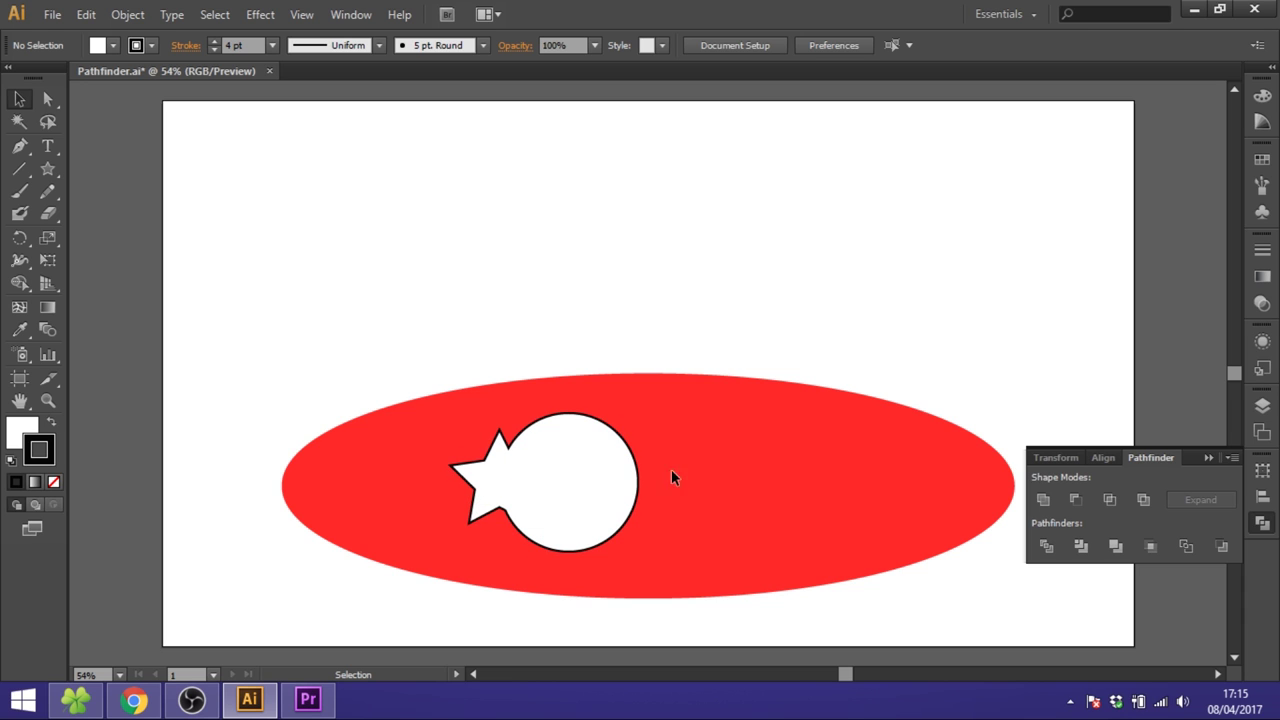
- Undo the outline and the merge, then fill the circle white
key(ctrl+z)
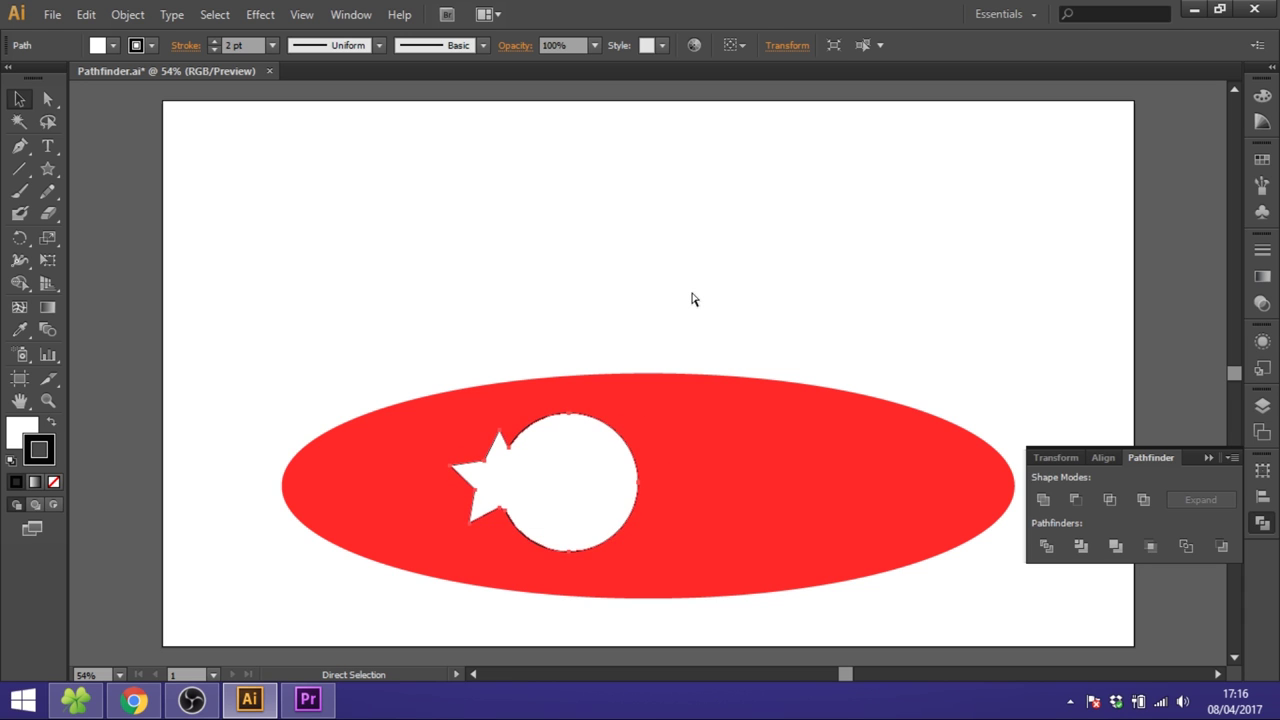
key(ctrl+z)
click(643, 372)
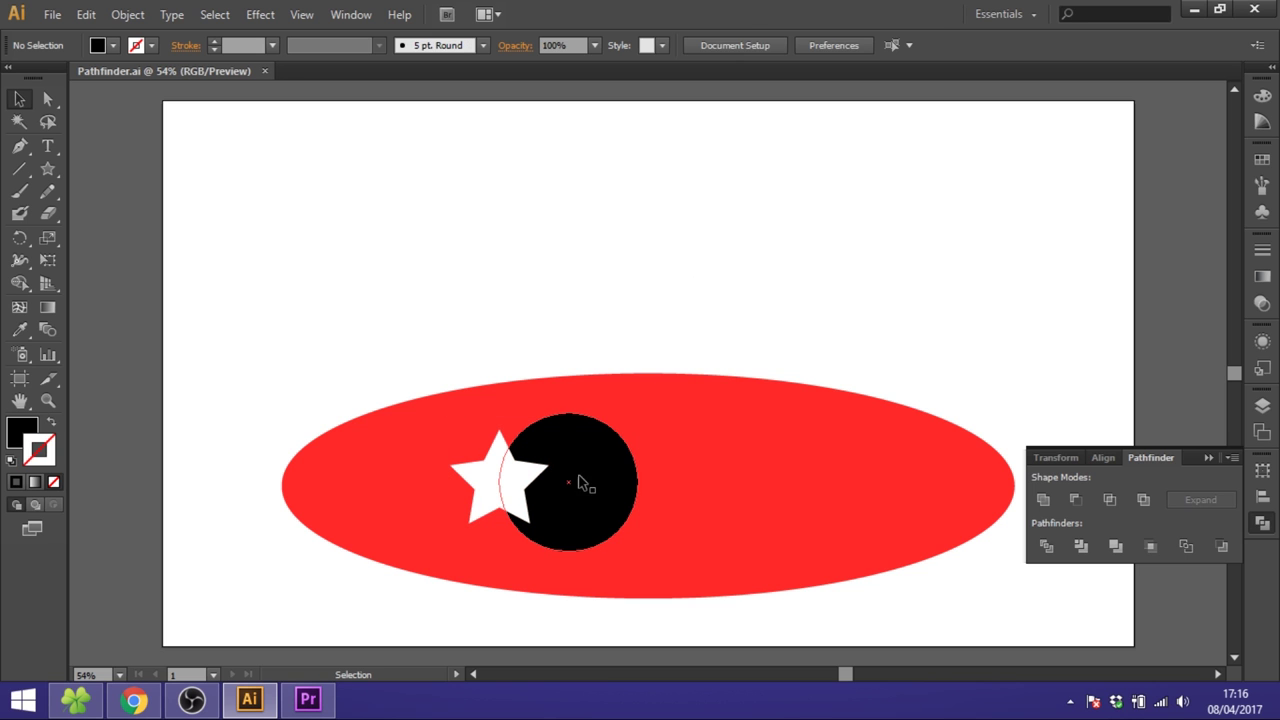
click(580, 485)
double_click(24, 430)
drag(405, 360, 370, 228)
click(810, 235)
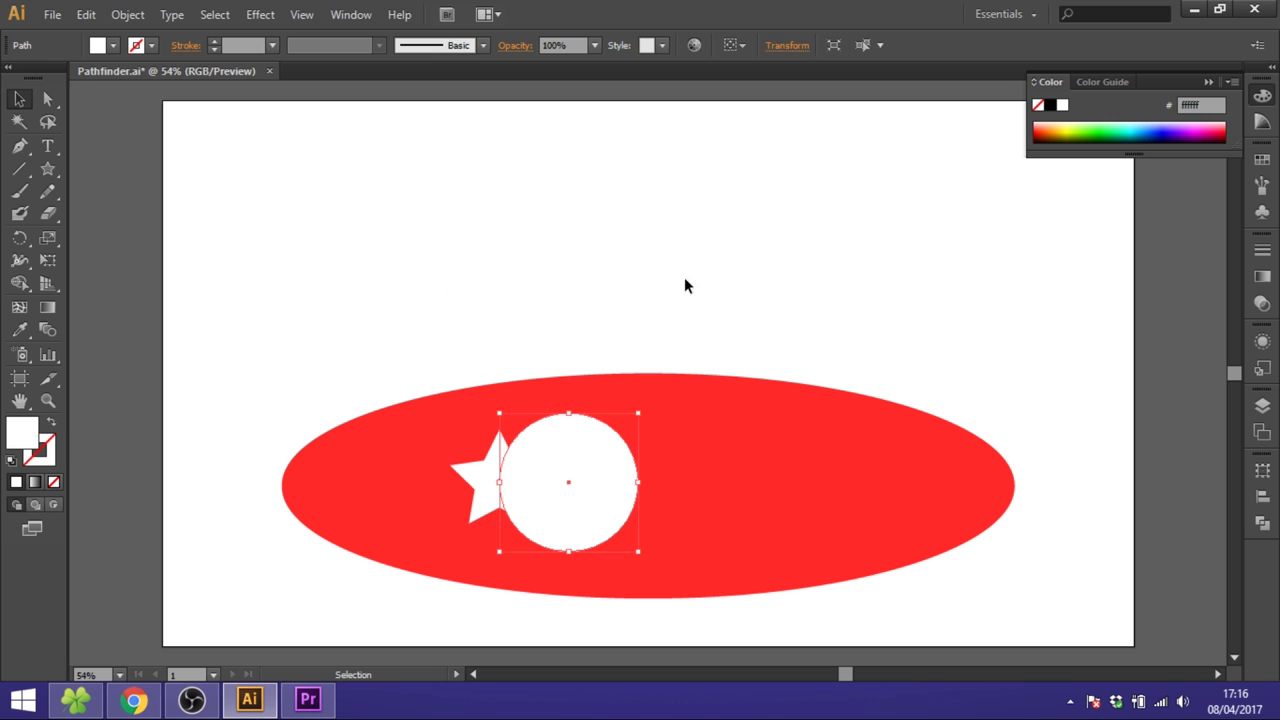
click(684, 277)
- Give both the star and the circle a black 7 pt outline
click(491, 472)
shift+click(608, 466)
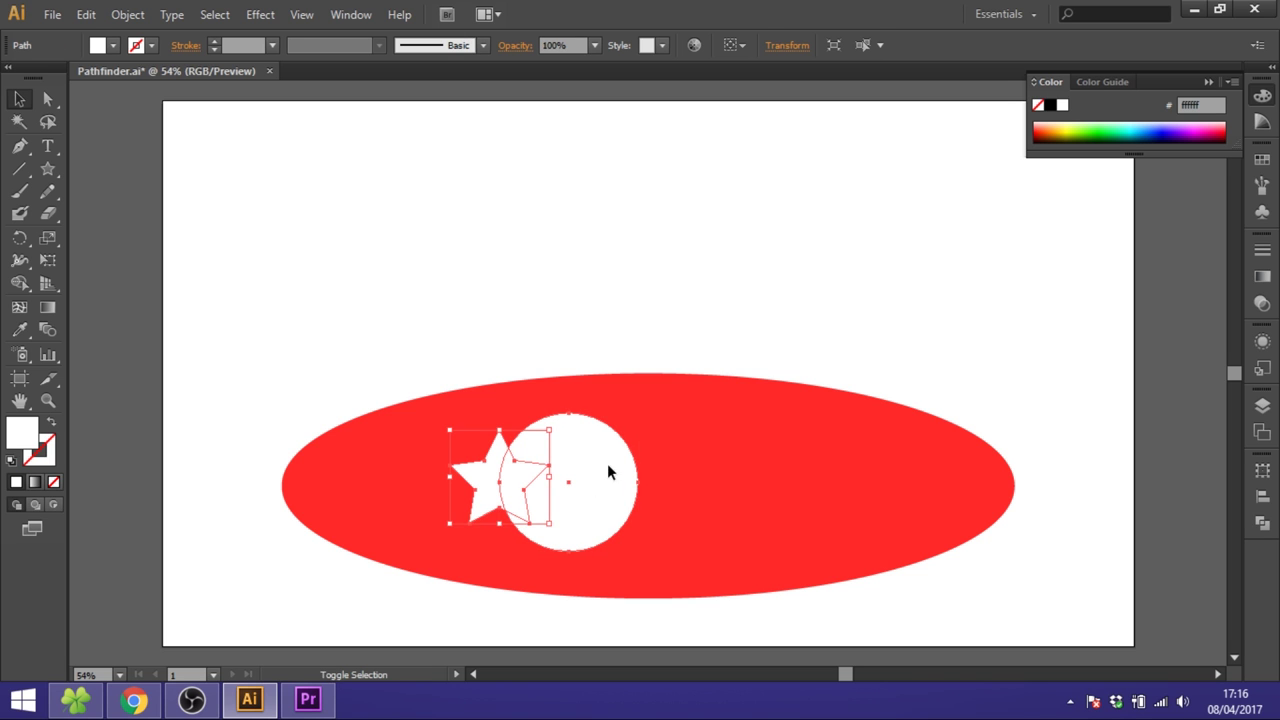
double_click(49, 452)
drag(597, 290, 392, 467)
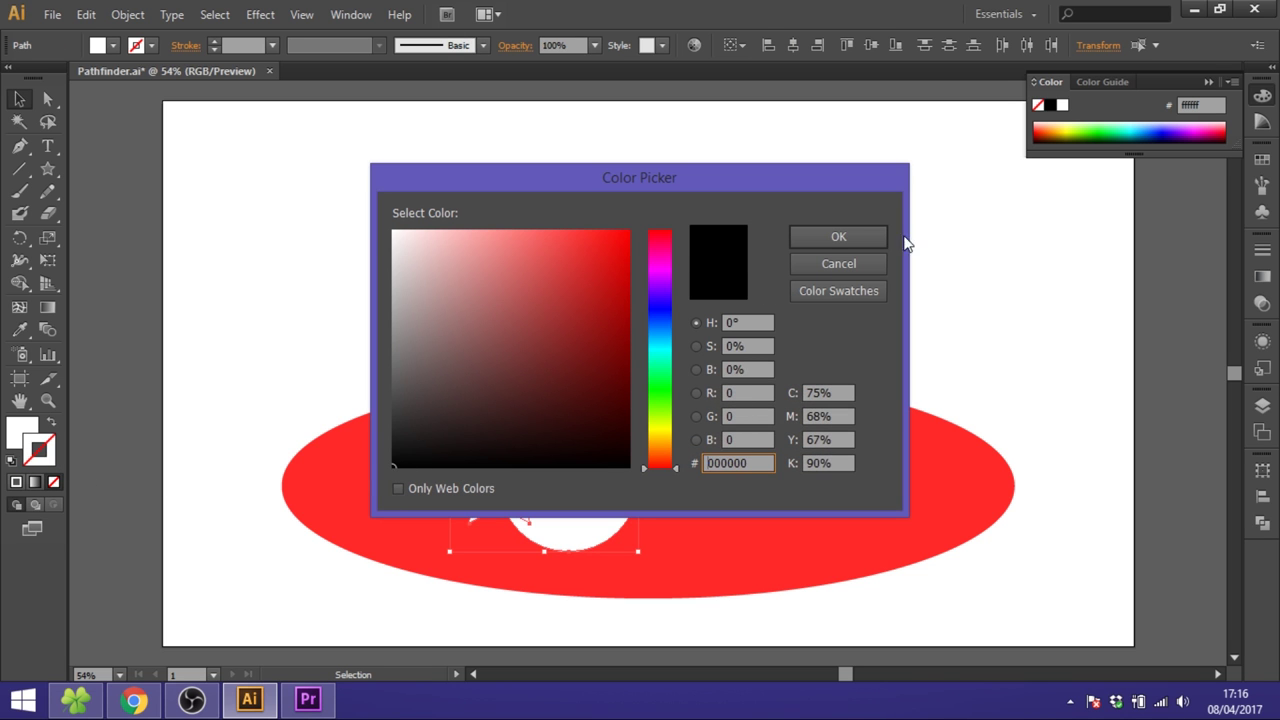
click(838, 237)
click(213, 40)
click(213, 40)
click(213, 40)
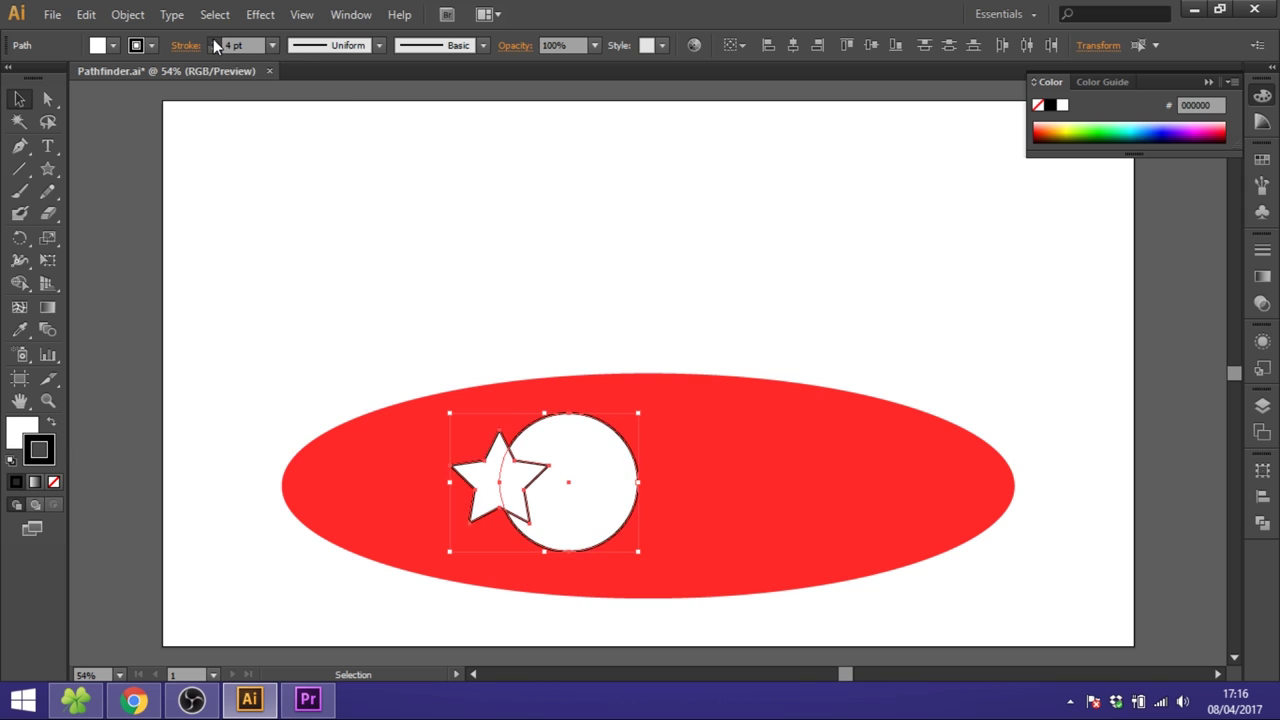
click(213, 40)
click(213, 40)
click(213, 40)
click(628, 240)
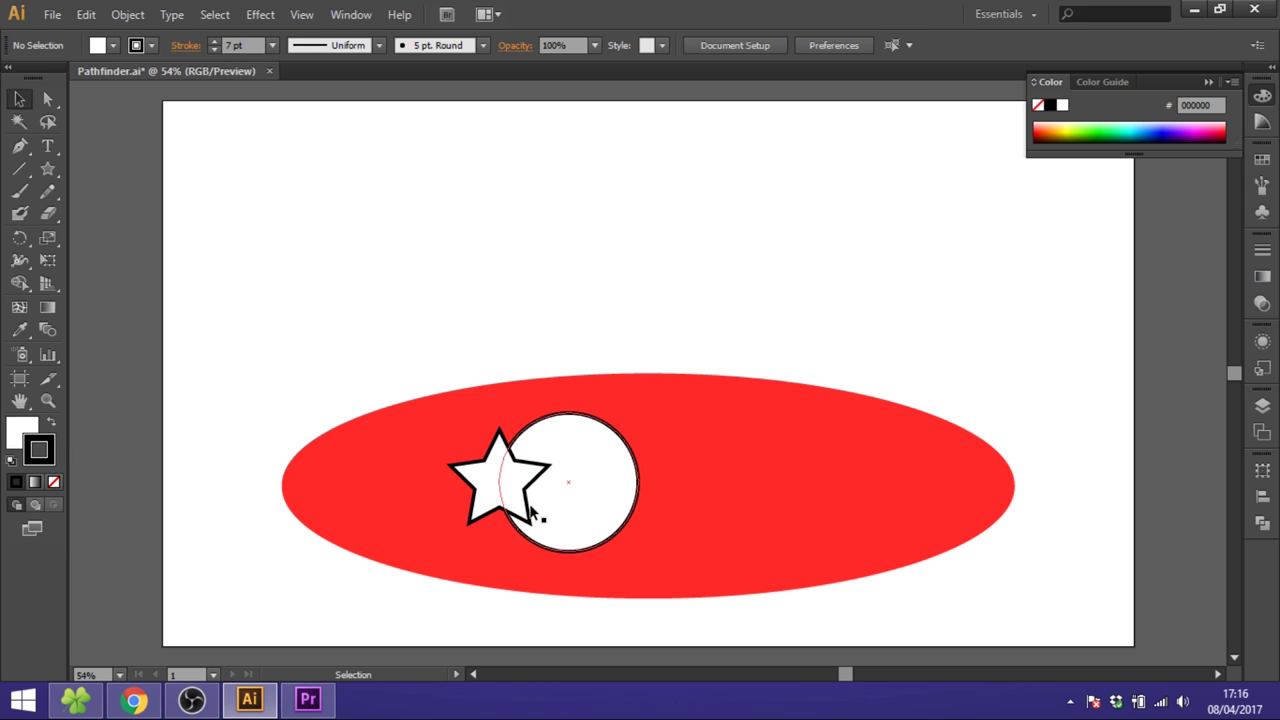
- Select the circle and star and Unite them into one outlined shape
click(577, 484)
shift+click(494, 488)
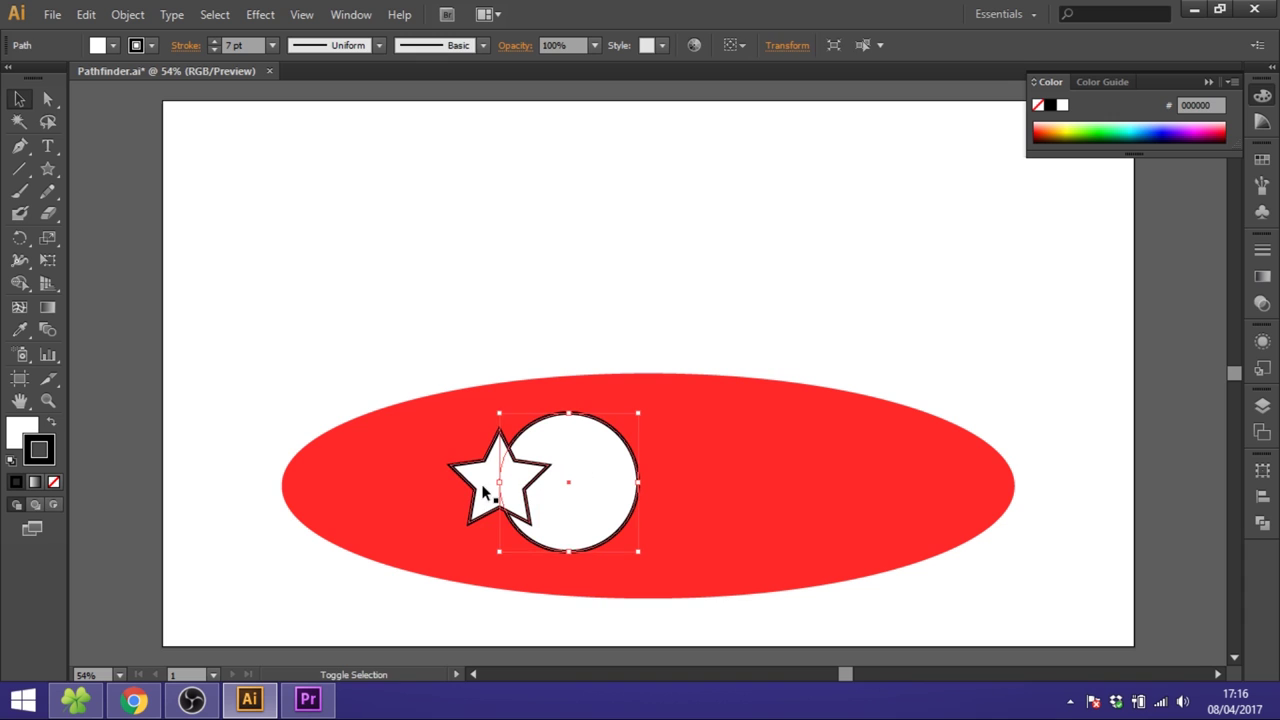
click(1262, 431)
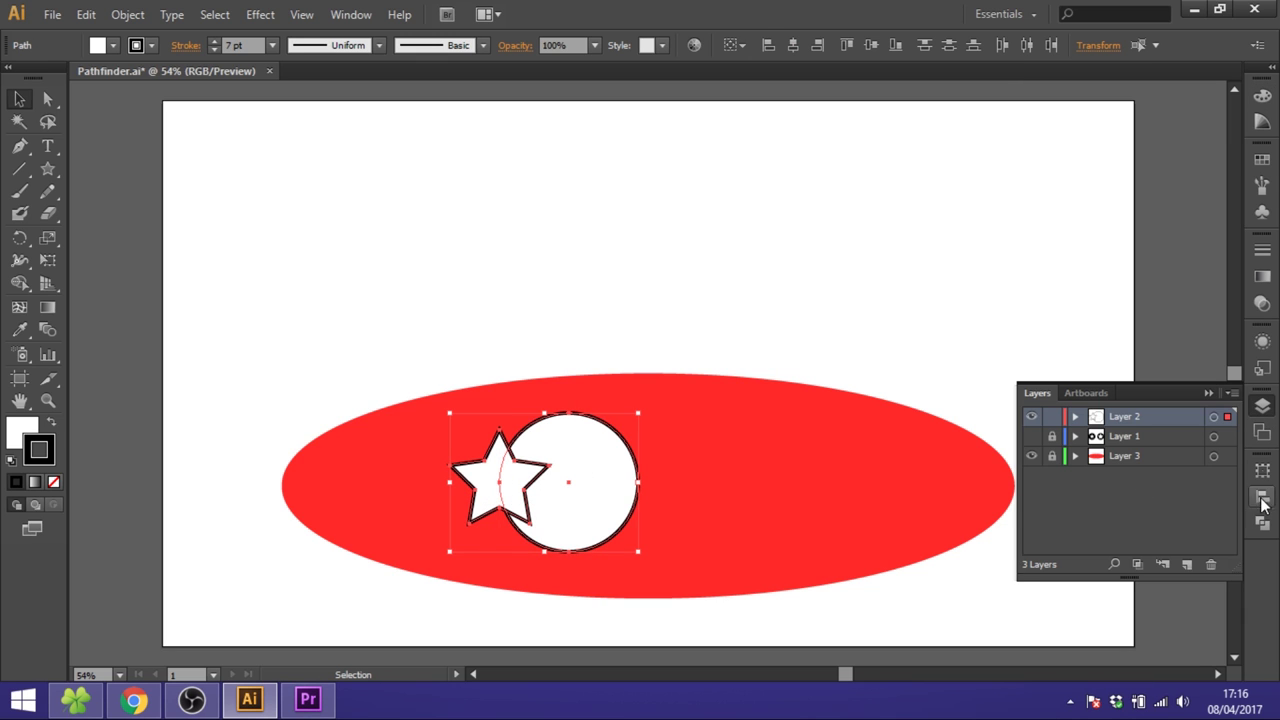
click(1261, 524)
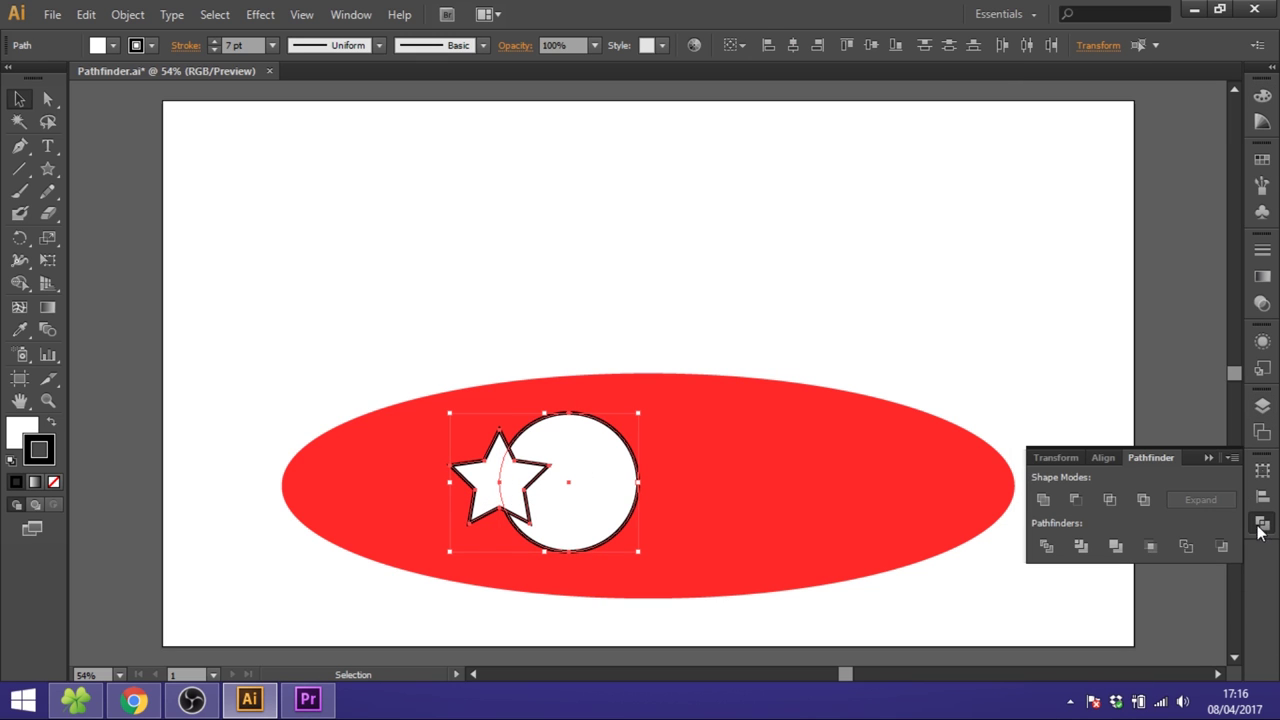
click(1044, 500)
click(809, 326)
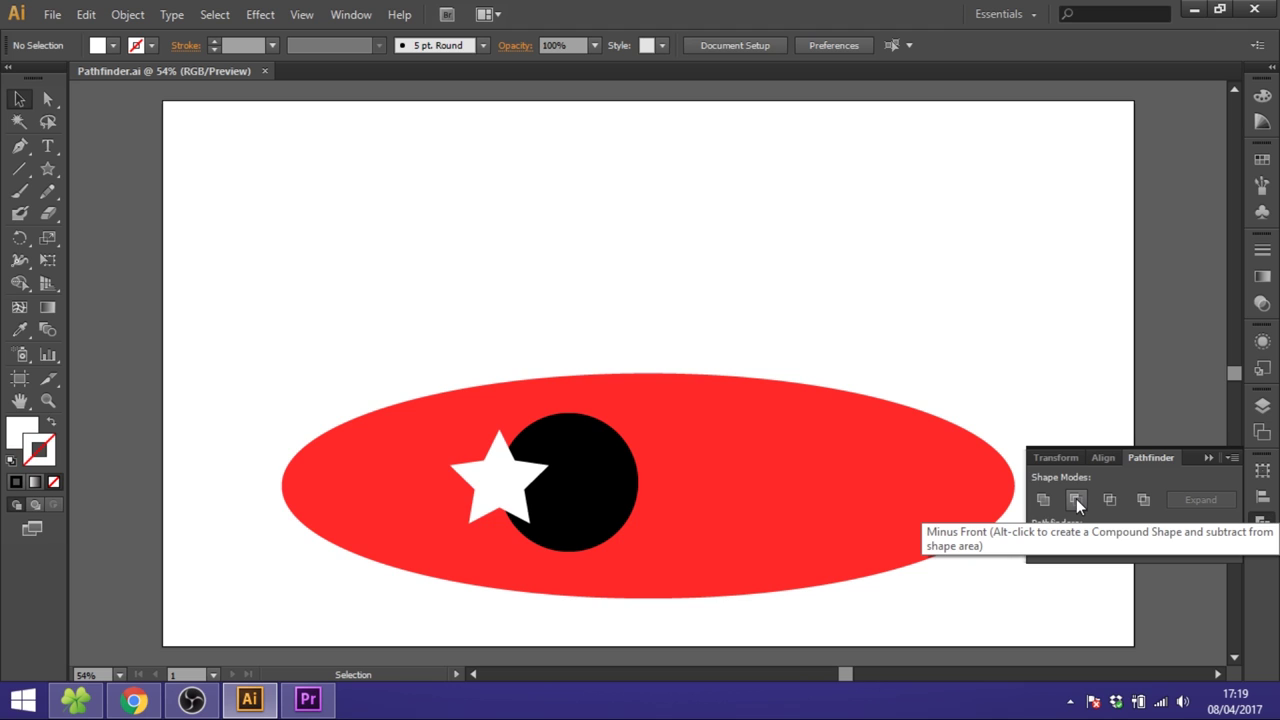
- Select the circle and star, apply Minus Front, then undo it
click(597, 503)
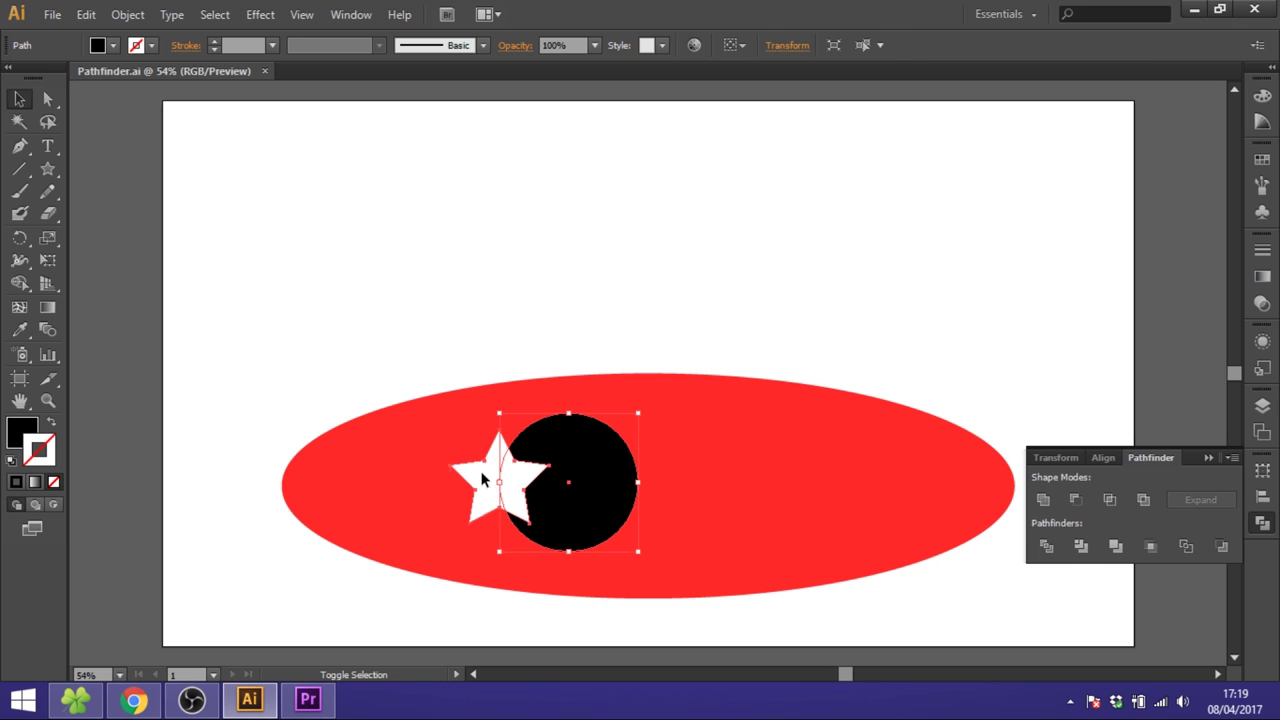
shift+click(487, 500)
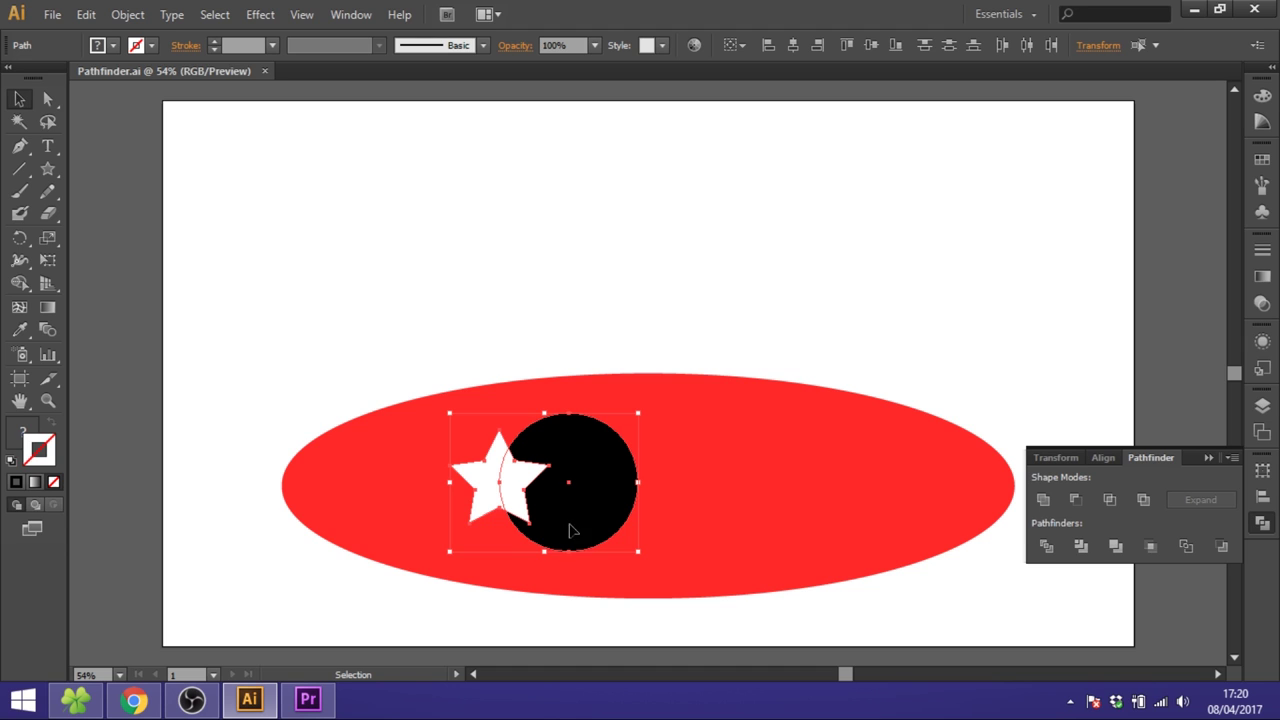
click(1075, 499)
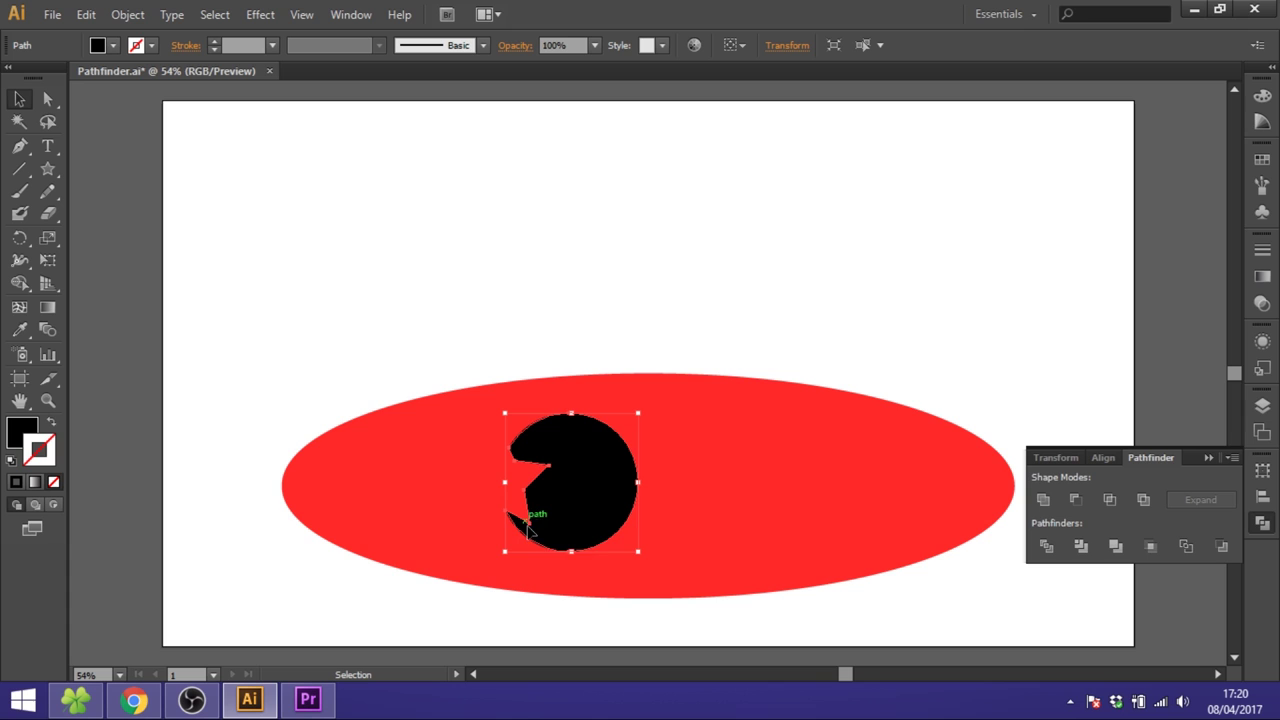
key(ctrl+z)
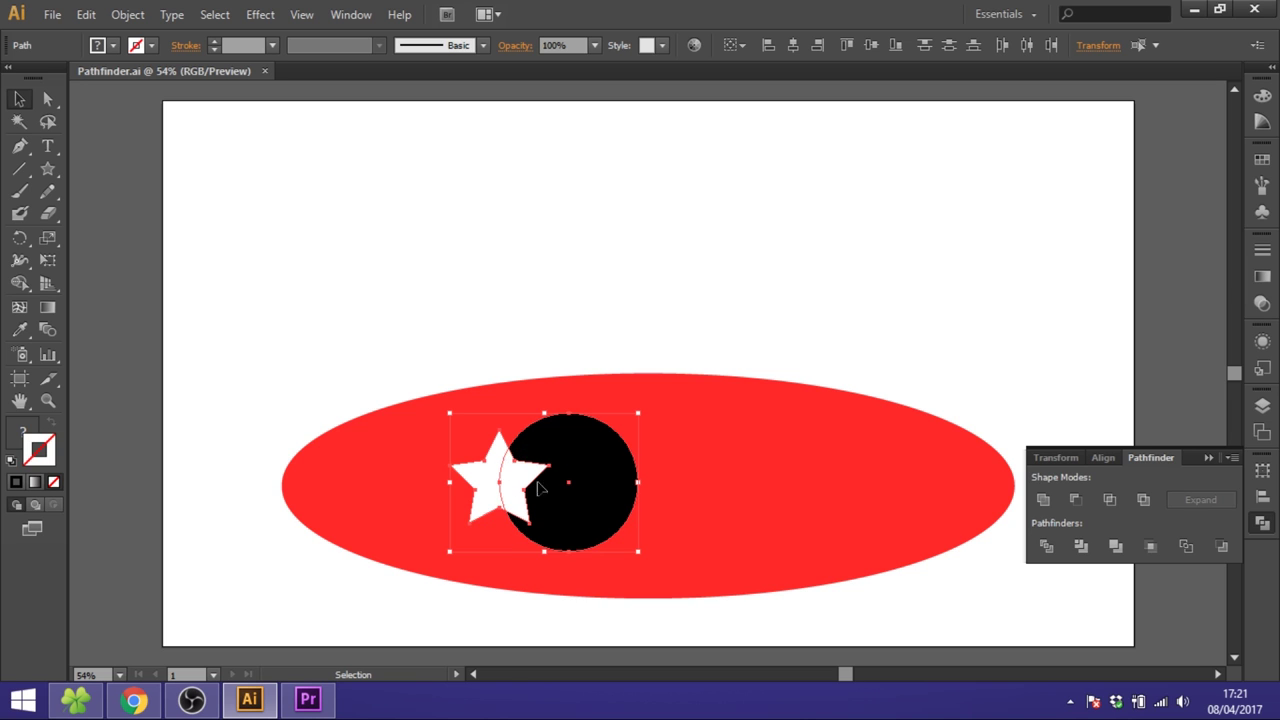
- Try Intersect and undo it, then apply Exclude to the star and circle
click(1109, 499)
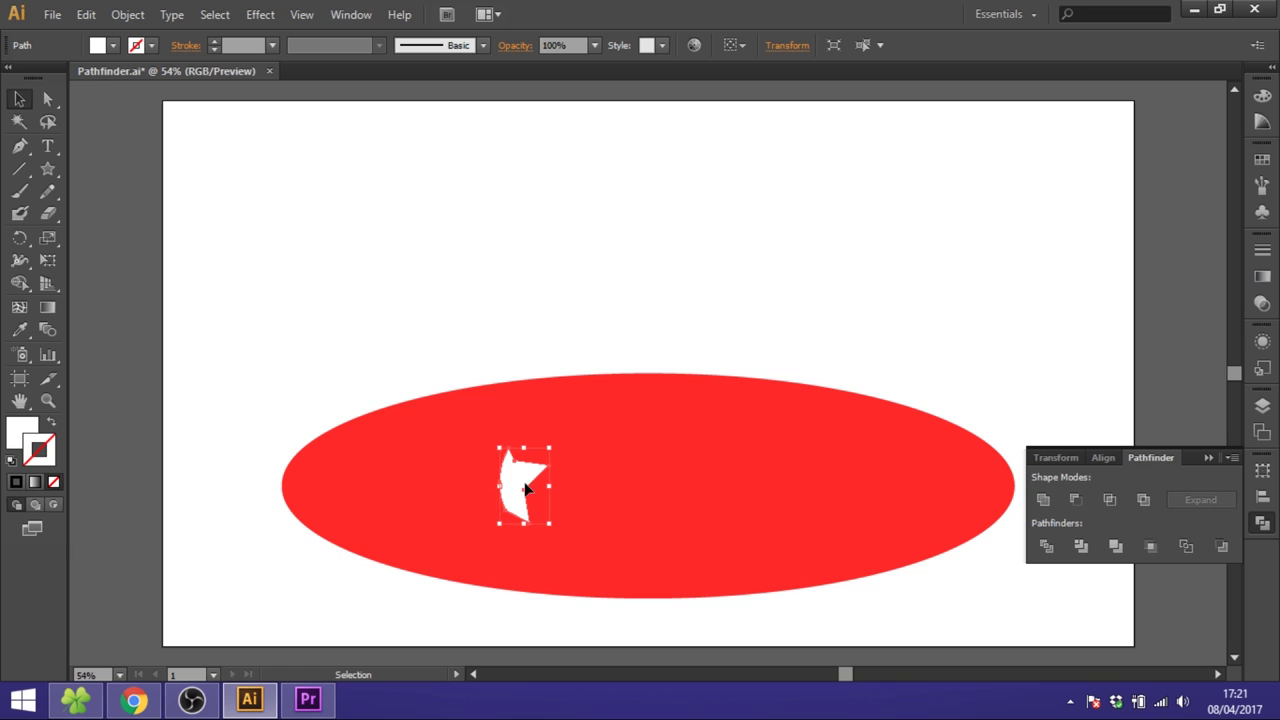
key(ctrl+z)
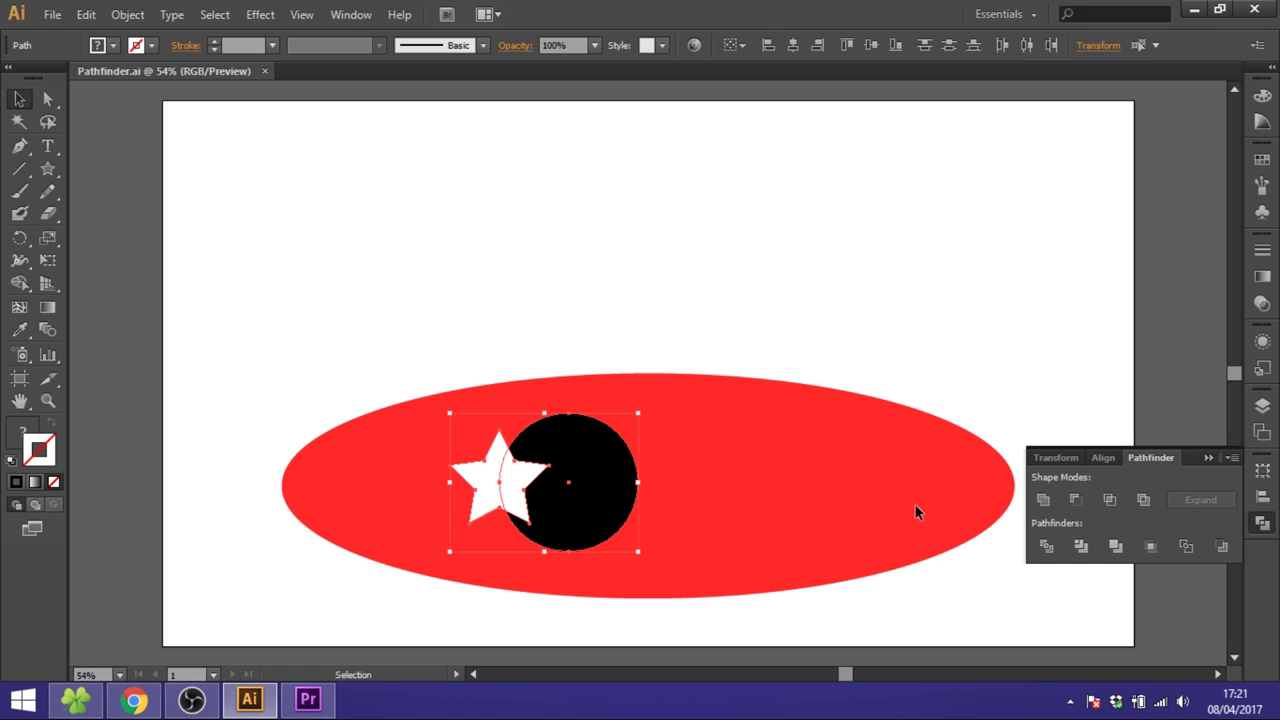
click(1145, 501)
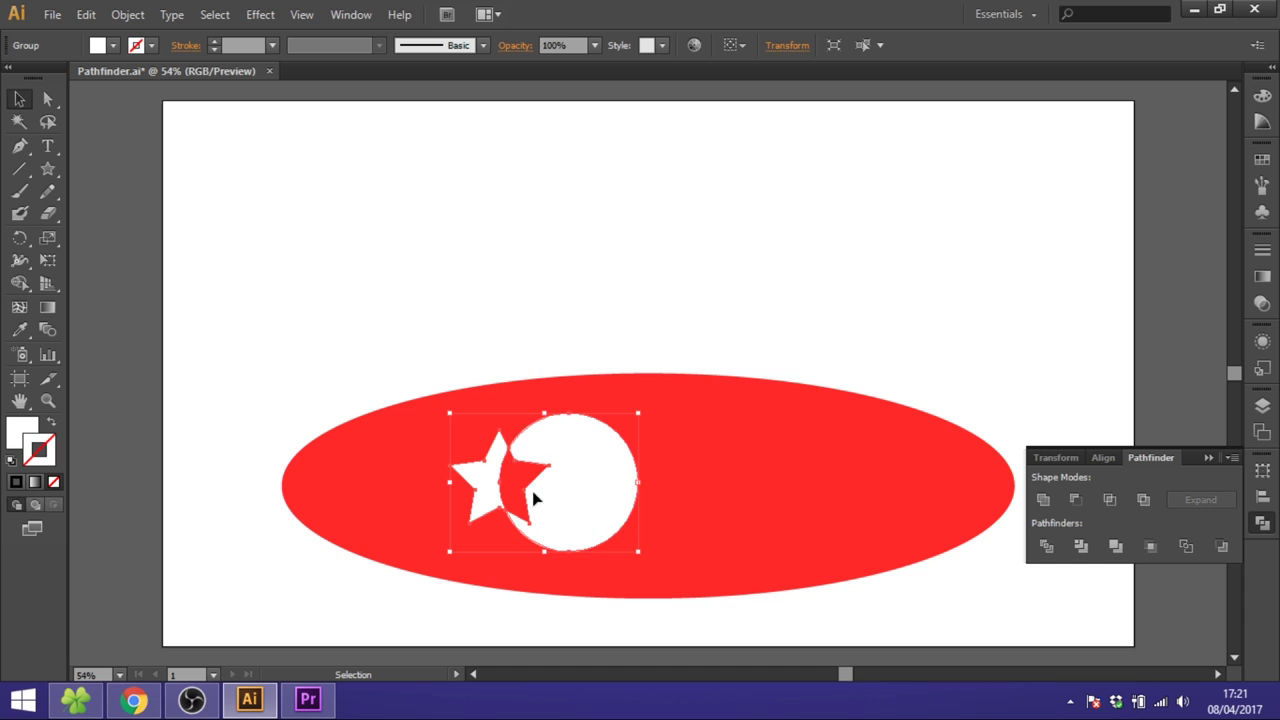
drag(533, 497, 523, 446)
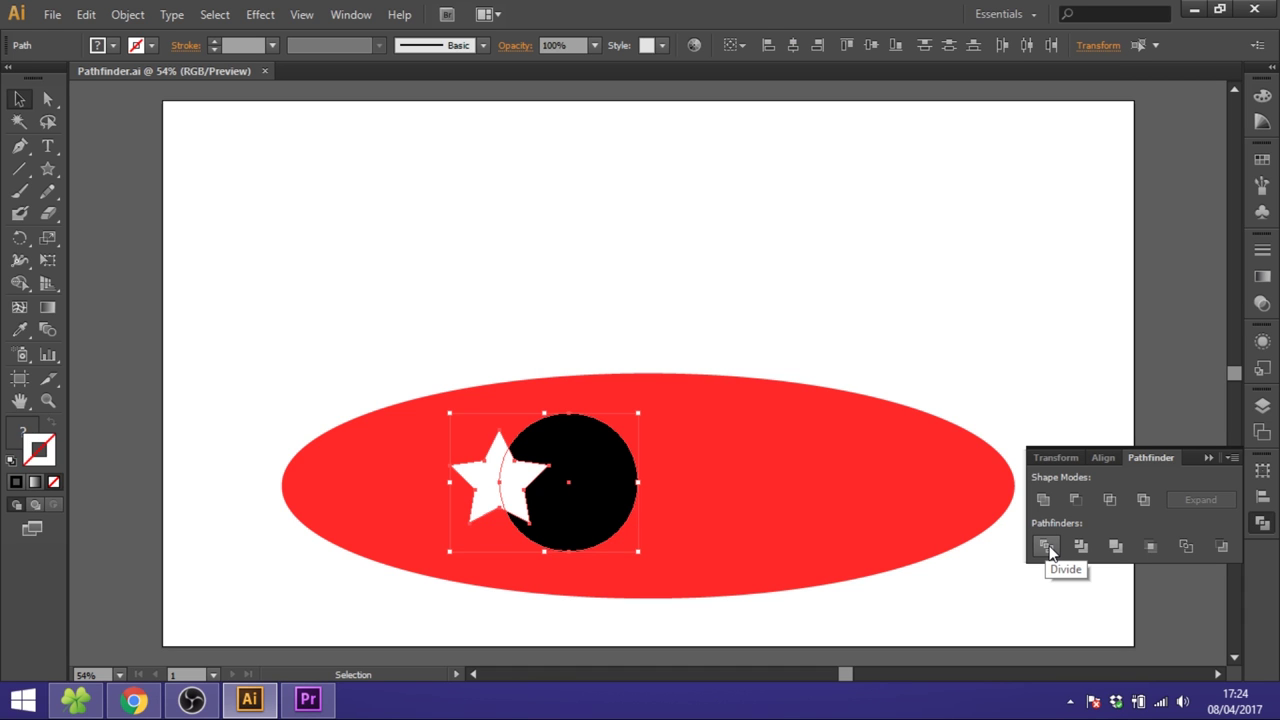
- Divide the star and circle, ungroup, and pull the pieces apart
click(1046, 547)
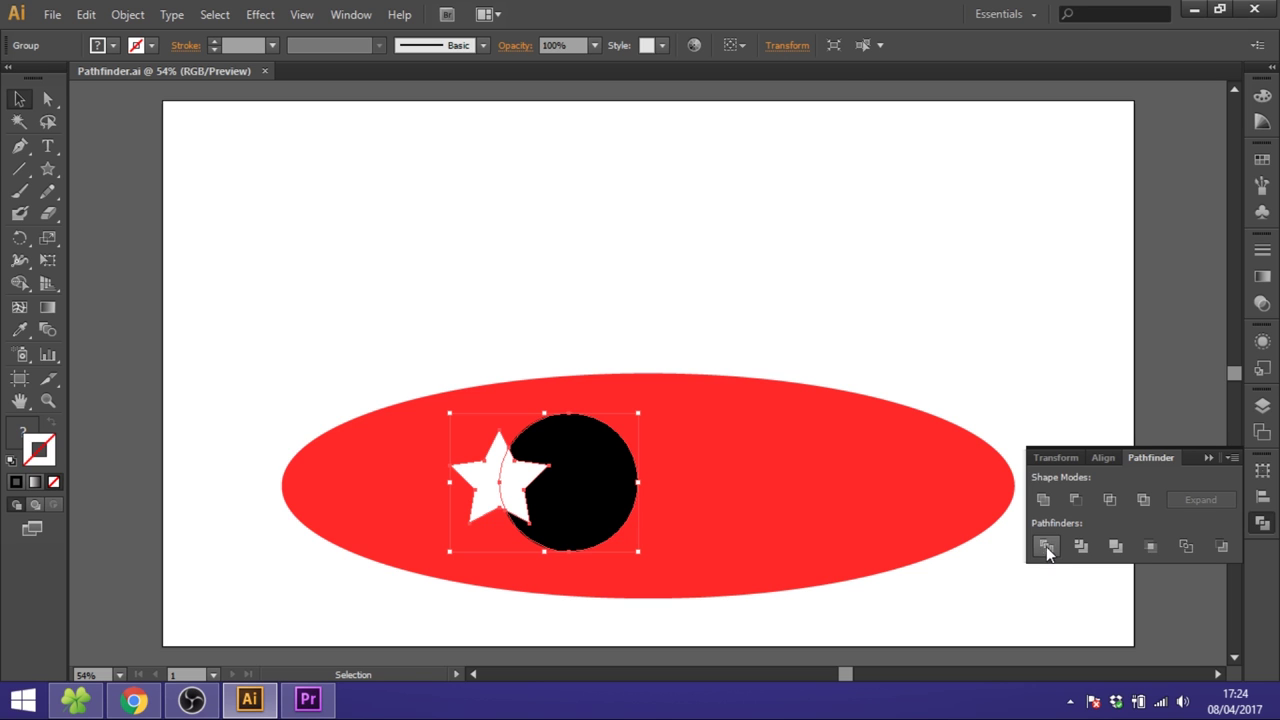
right_click(575, 477)
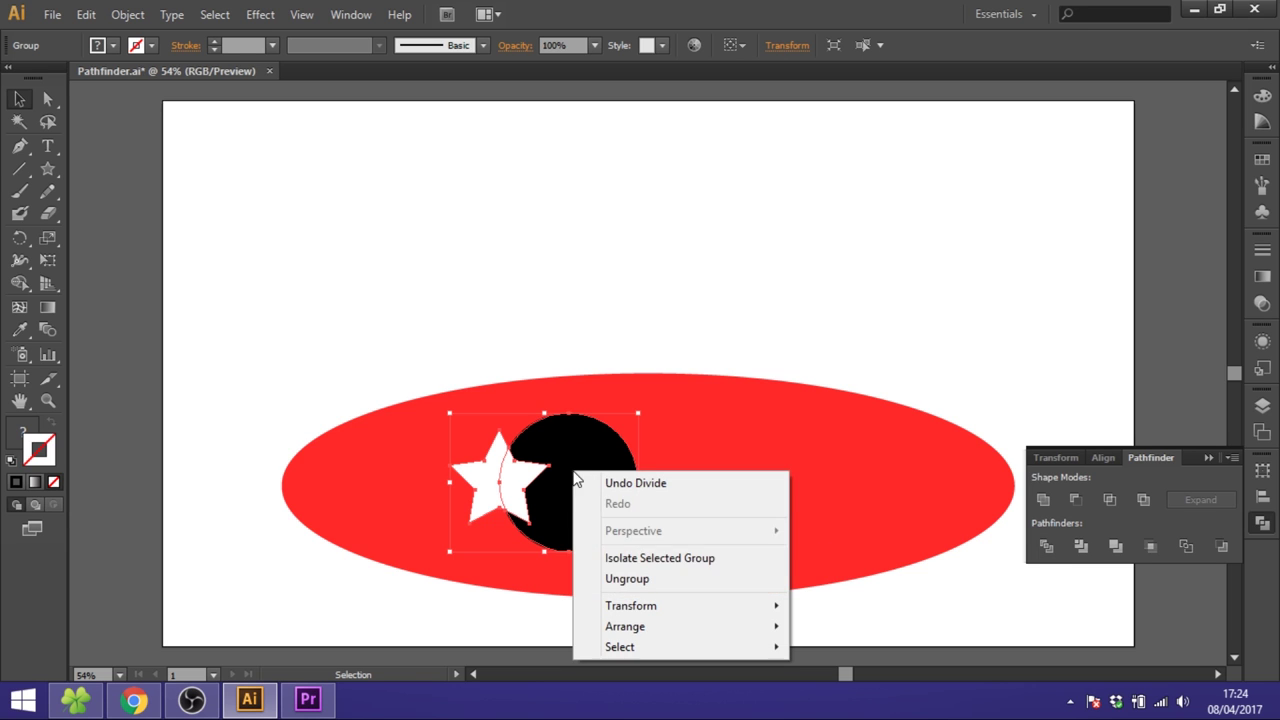
click(670, 581)
click(677, 281)
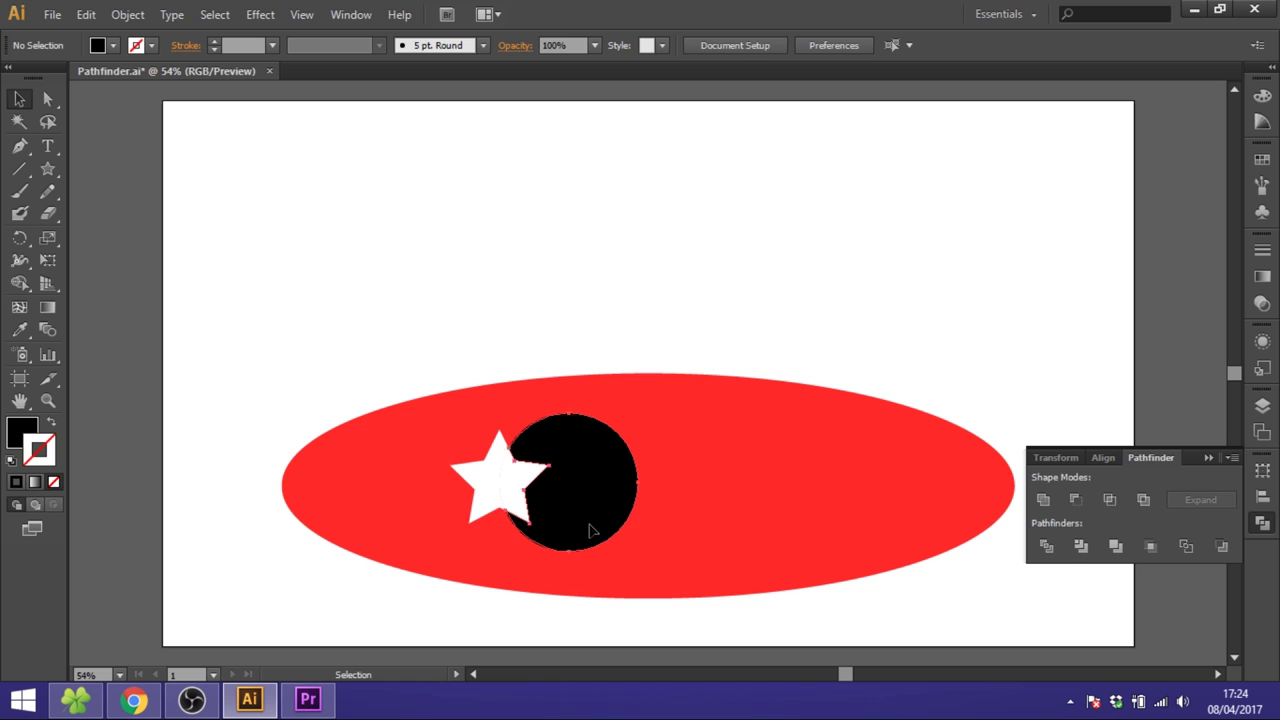
drag(590, 528, 690, 528)
drag(512, 493, 563, 530)
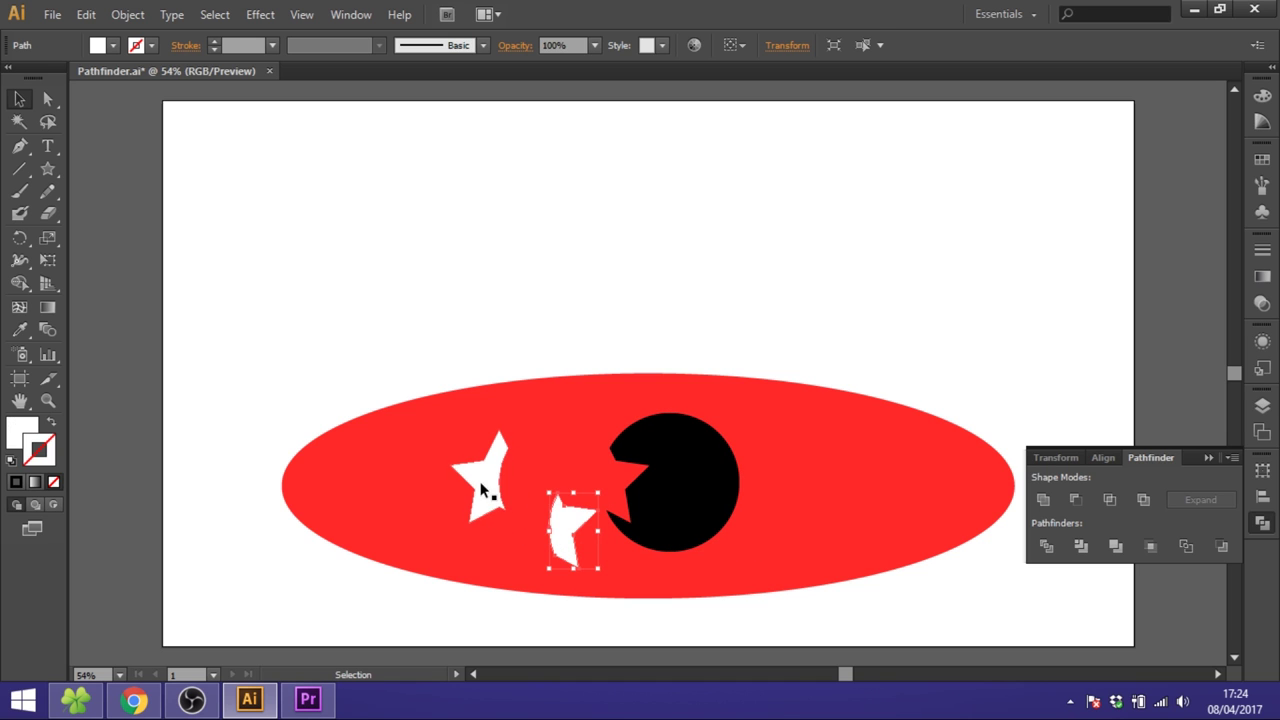
drag(487, 492, 482, 465)
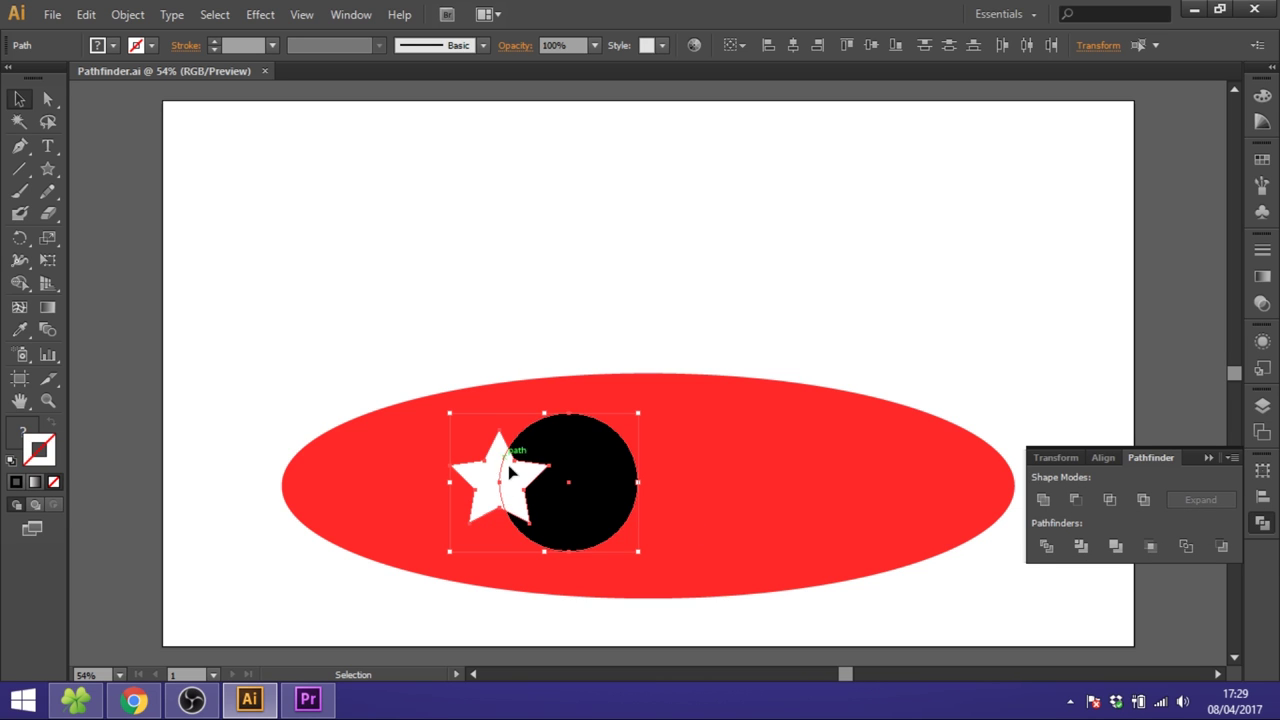
- Trim the star and circle, ungroup, and shift the trimmed circle away from the star
click(1083, 546)
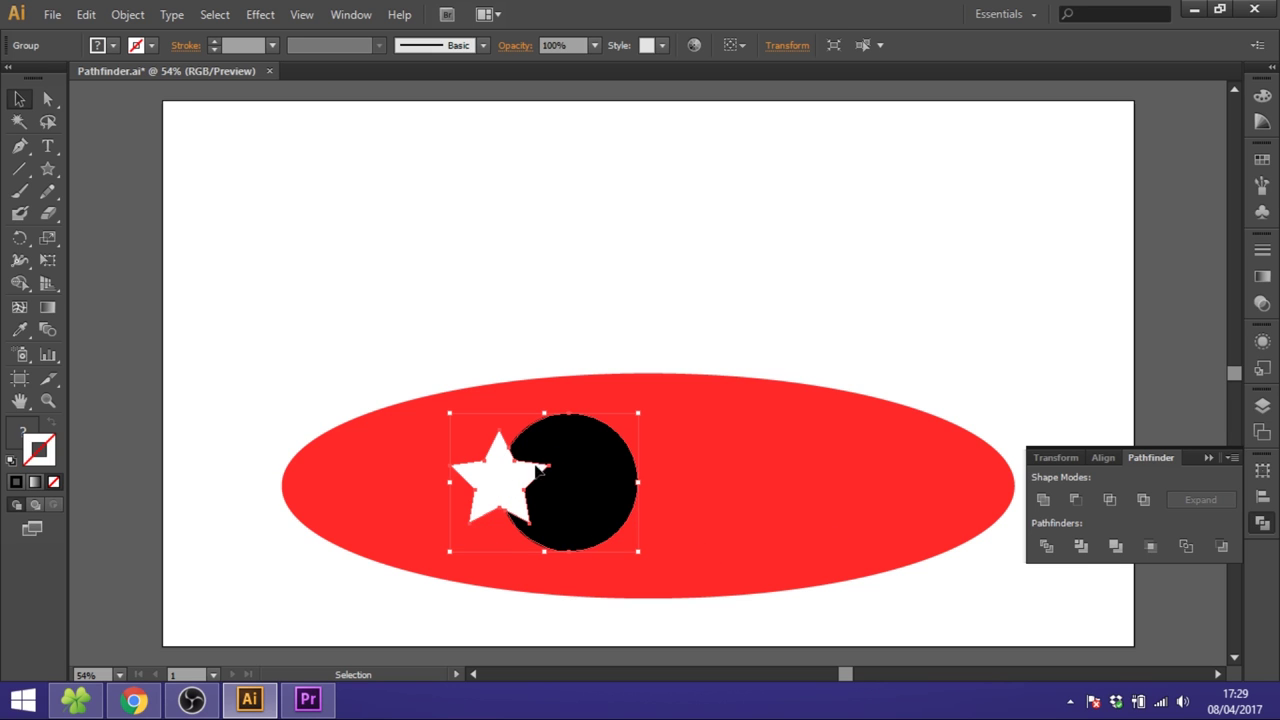
right_click(592, 492)
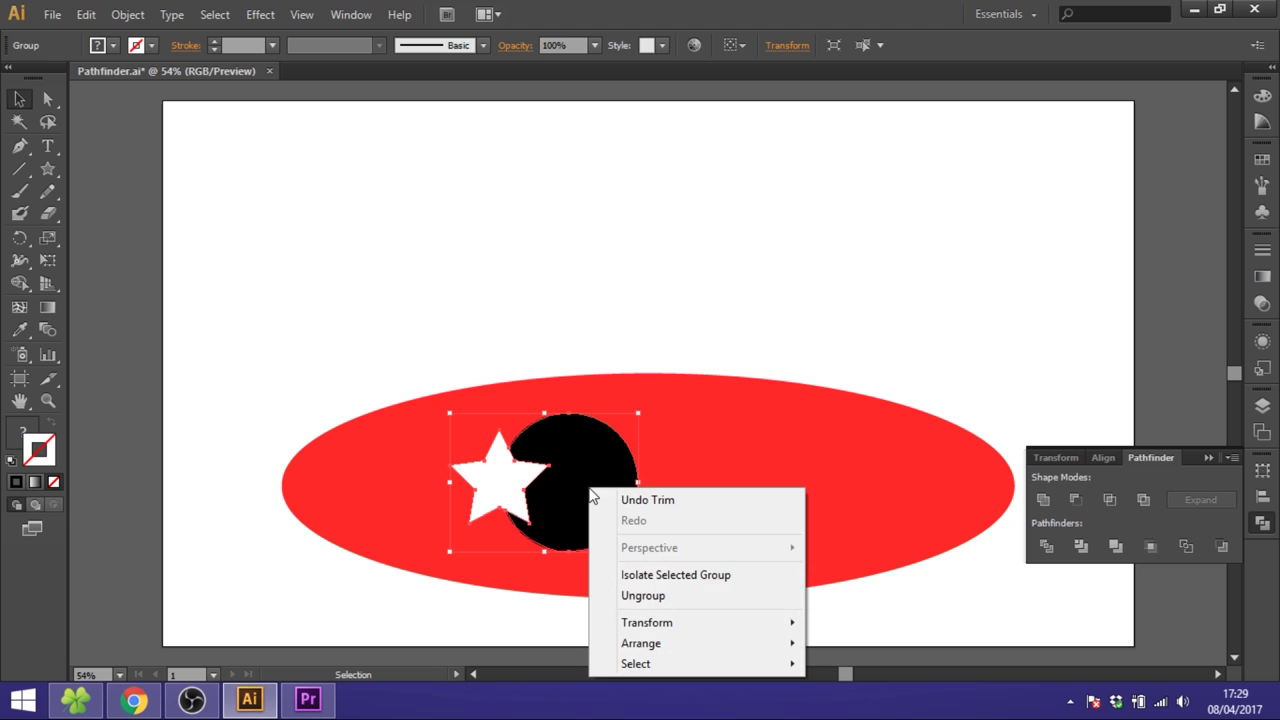
click(651, 597)
click(677, 273)
drag(587, 502, 605, 502)
key(ctrl+z)
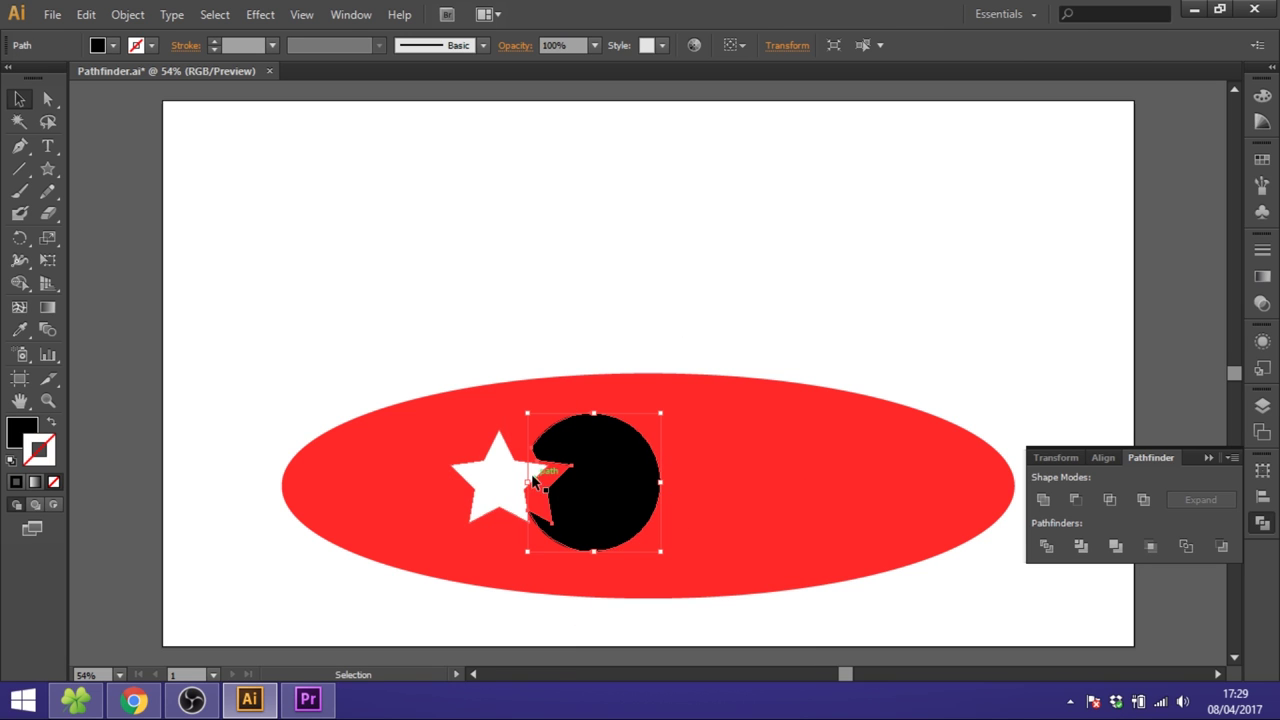
key(ctrl+shift+z)
click(564, 473)
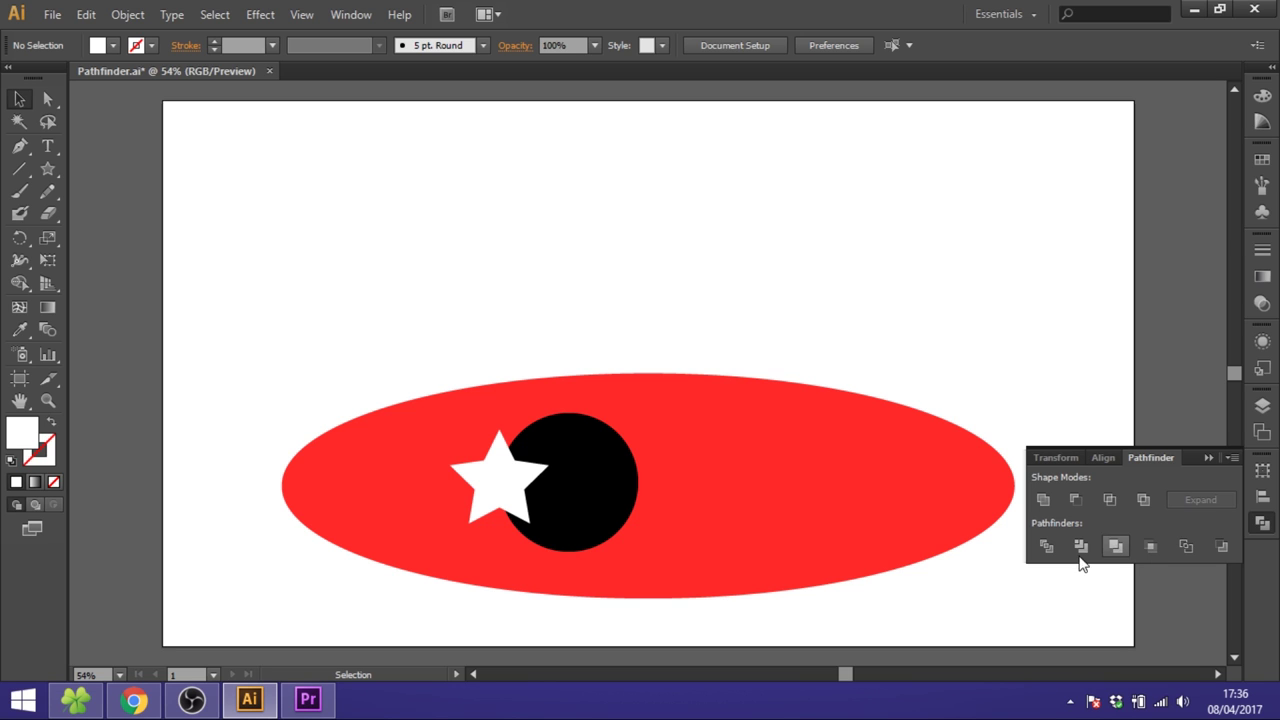
- Copy the black circle twice above the ellipse and recolour the left copy reddish
click(572, 488)
drag(582, 507, 690, 264)
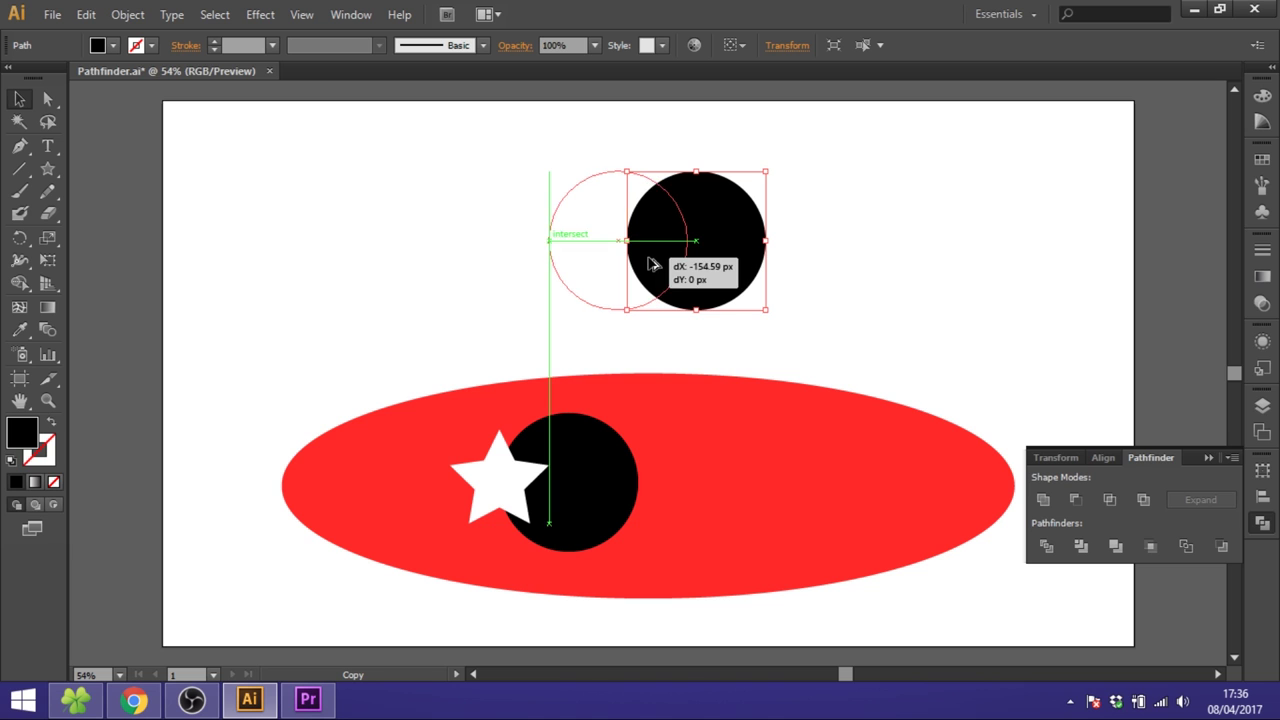
drag(649, 263, 650, 265)
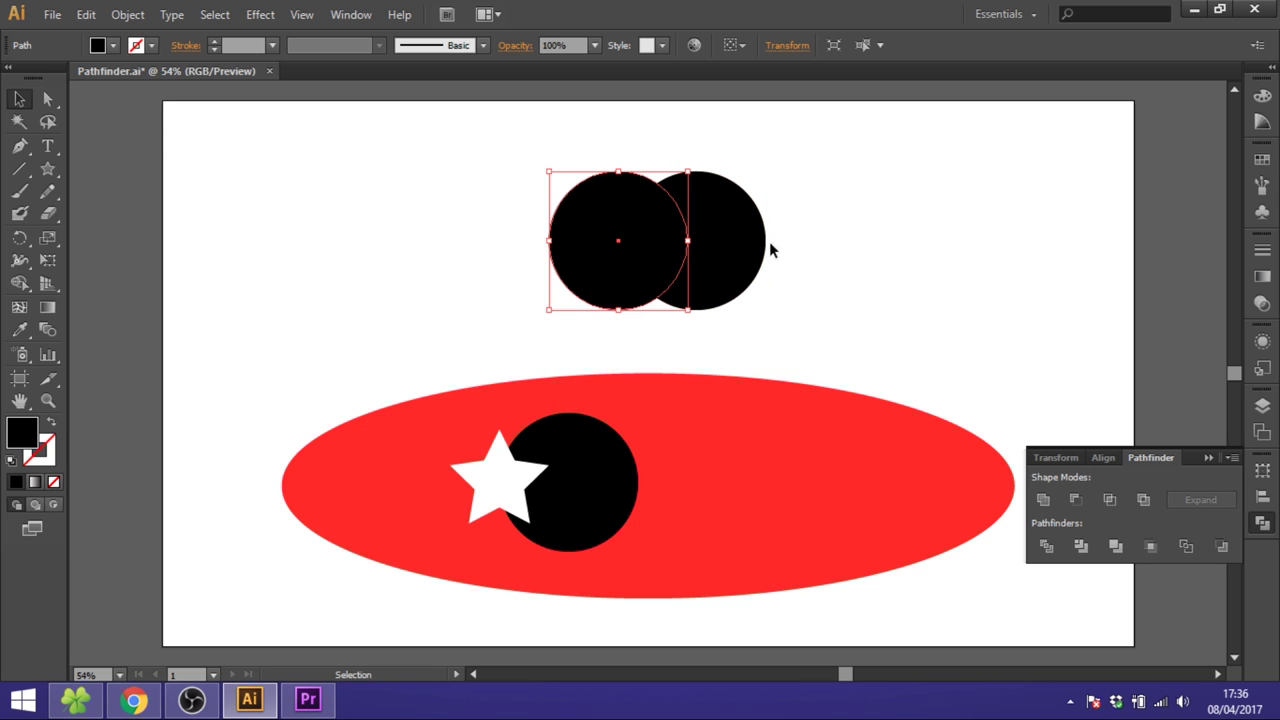
double_click(33, 440)
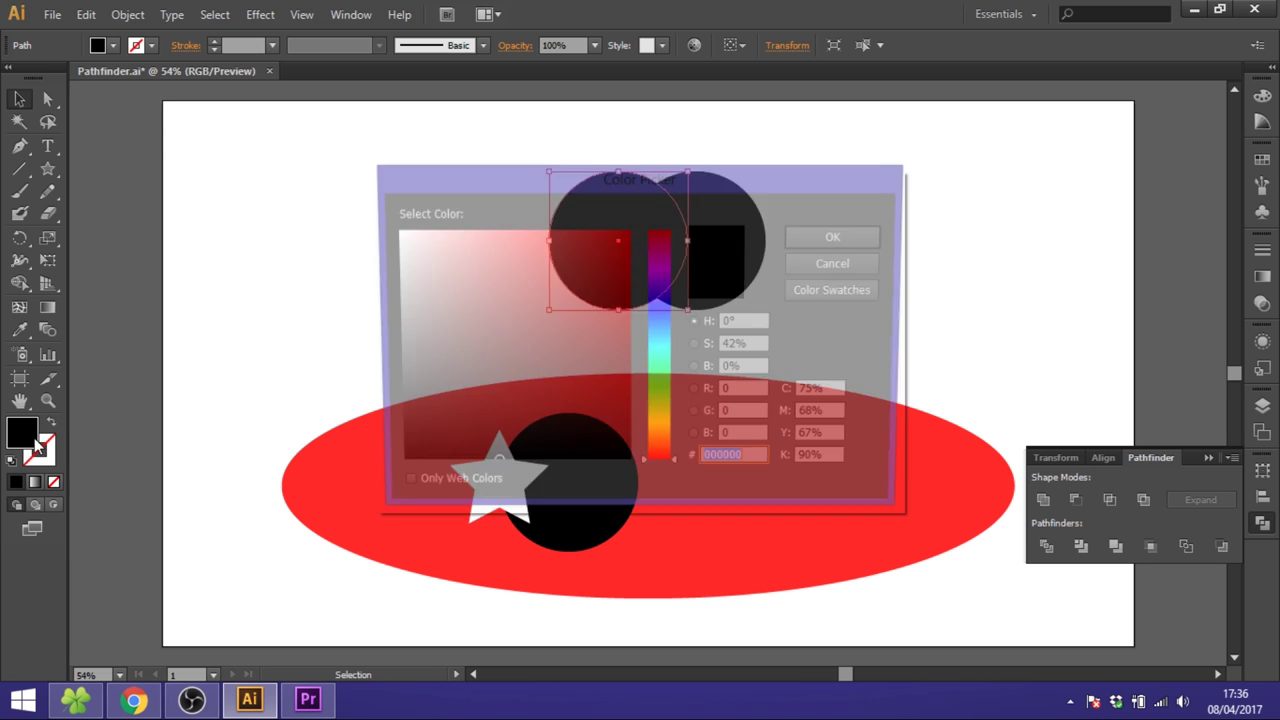
click(524, 284)
click(820, 240)
click(630, 373)
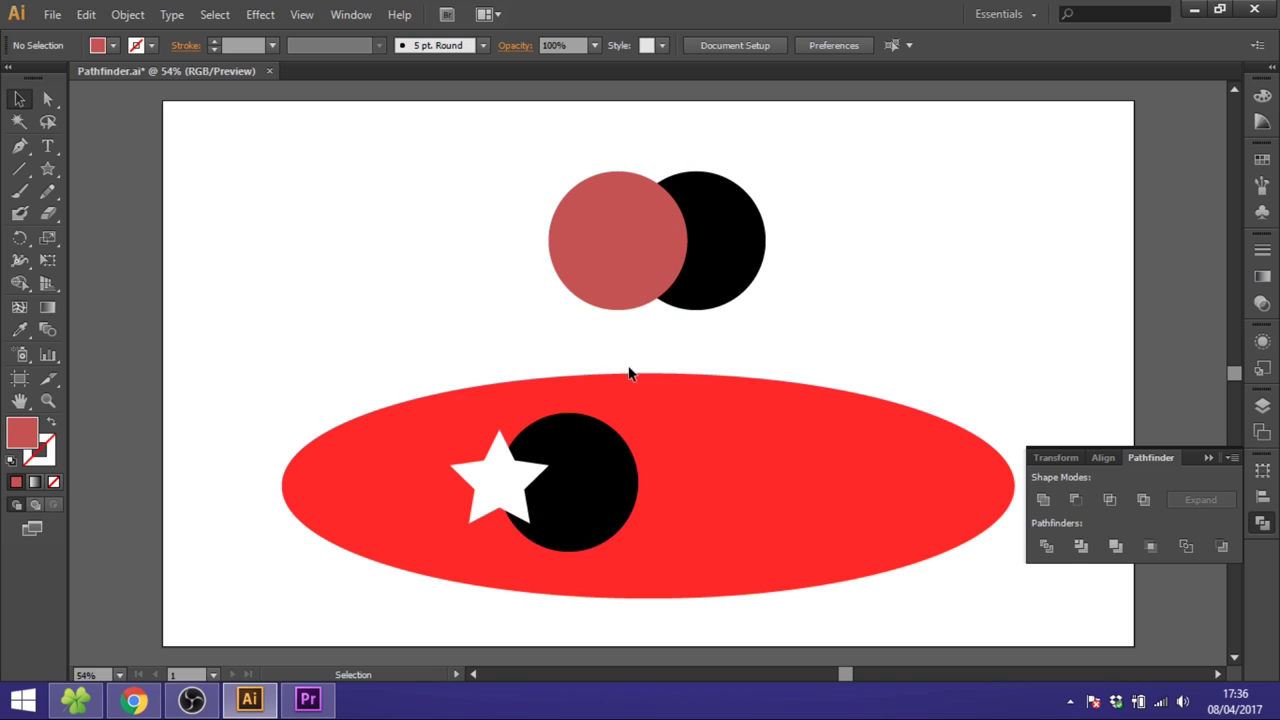
- Place a copy of the white star over the circles, select all three, and Crop
drag(508, 490, 688, 247)
drag(873, 238, 562, 260)
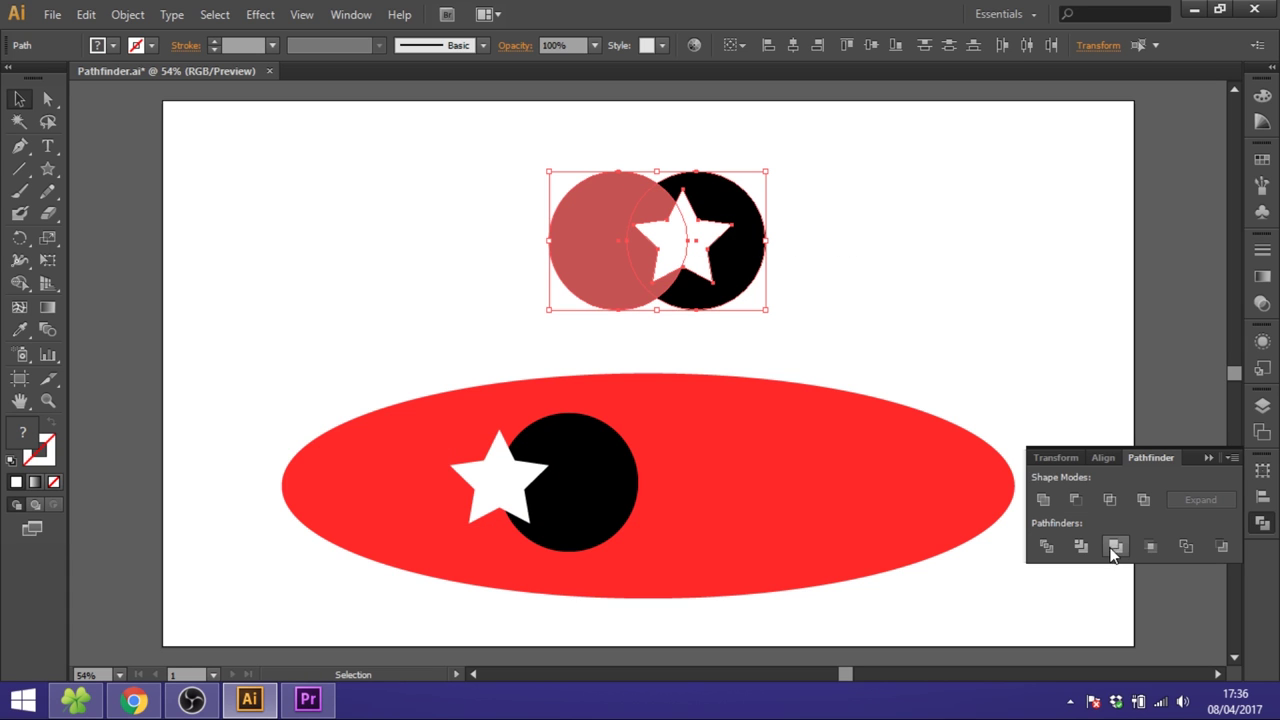
click(1152, 548)
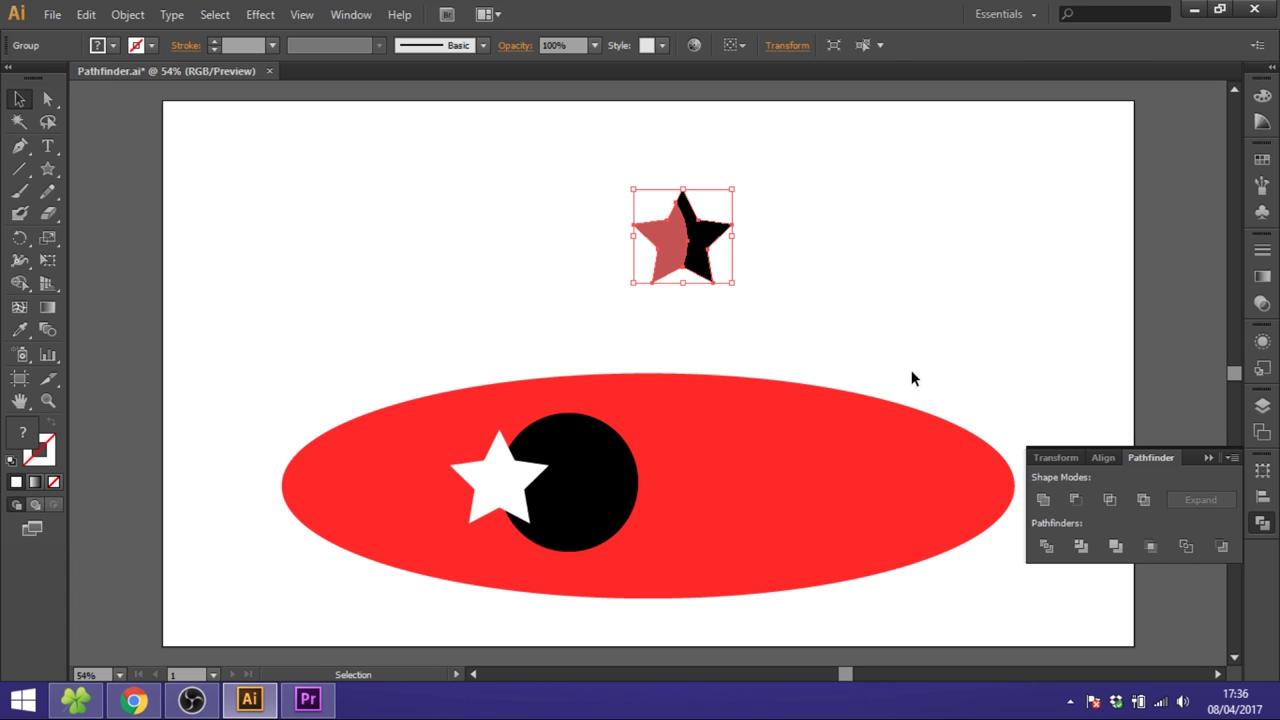
click(818, 388)
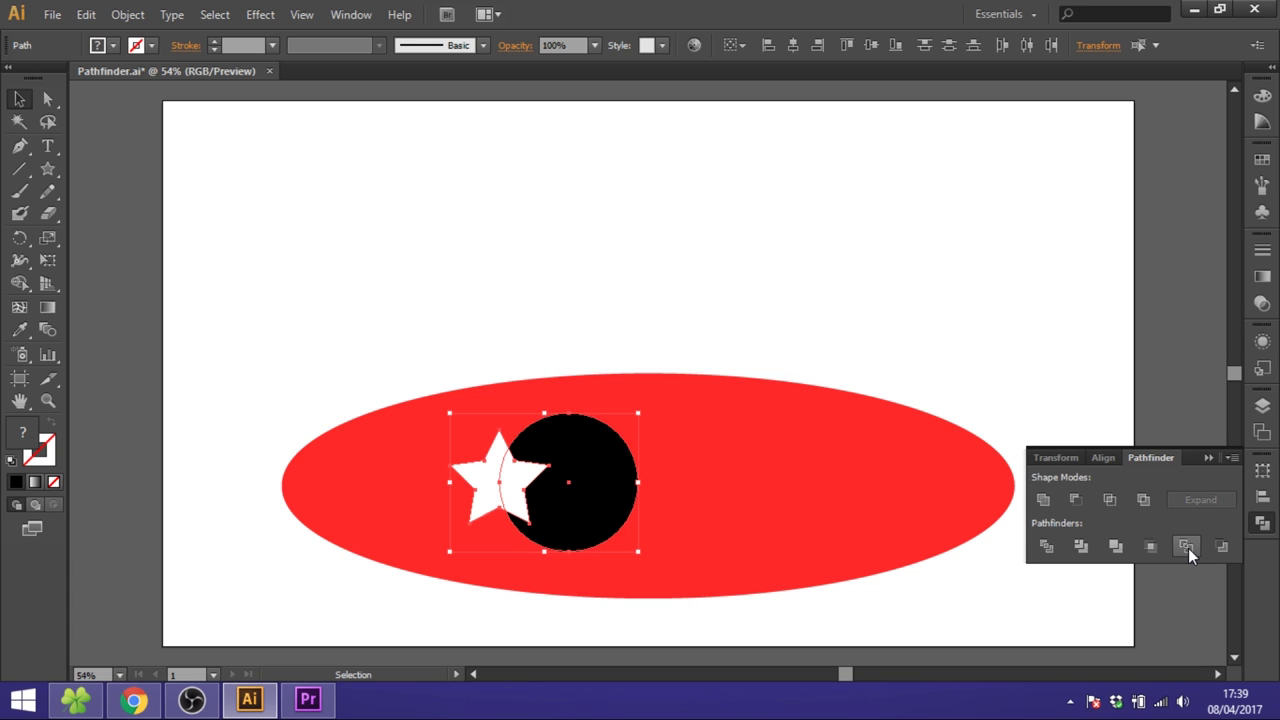
- Apply Outline to the star and circle, ungroup, and drag the circle outline and crescent right
click(1188, 548)
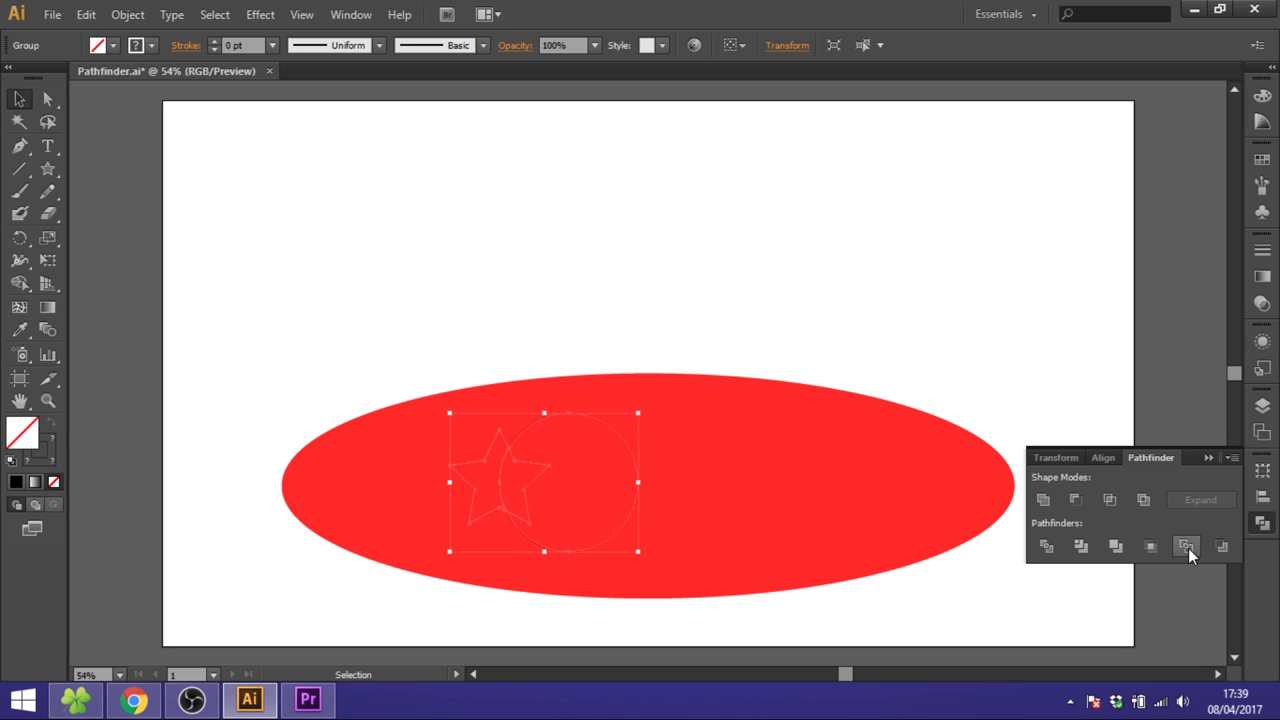
right_click(599, 438)
click(640, 534)
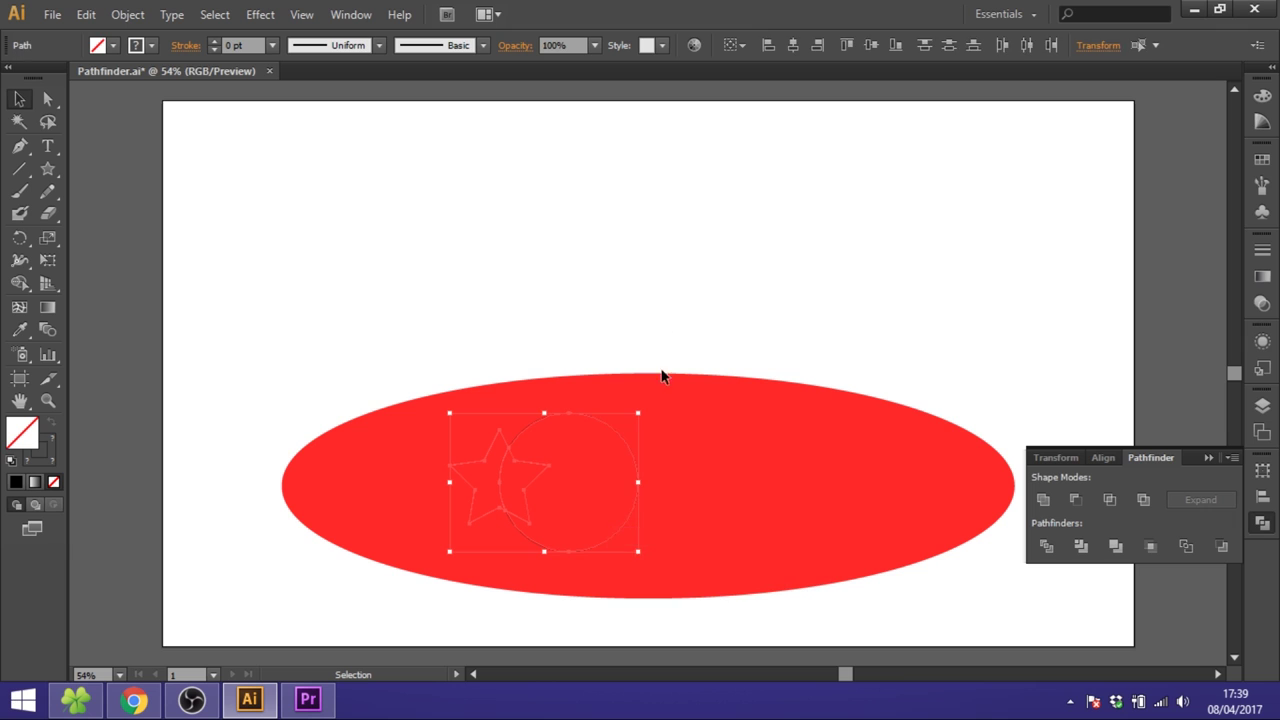
click(676, 293)
drag(605, 427, 656, 425)
drag(531, 466, 559, 492)
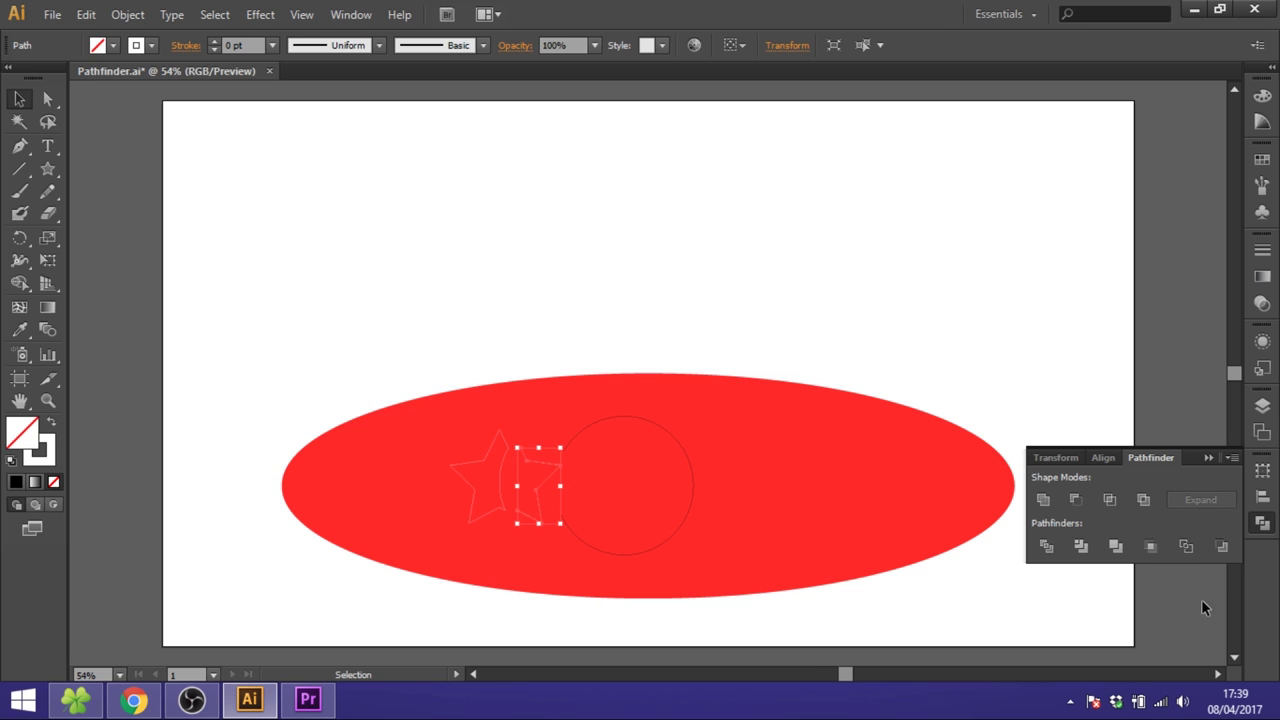